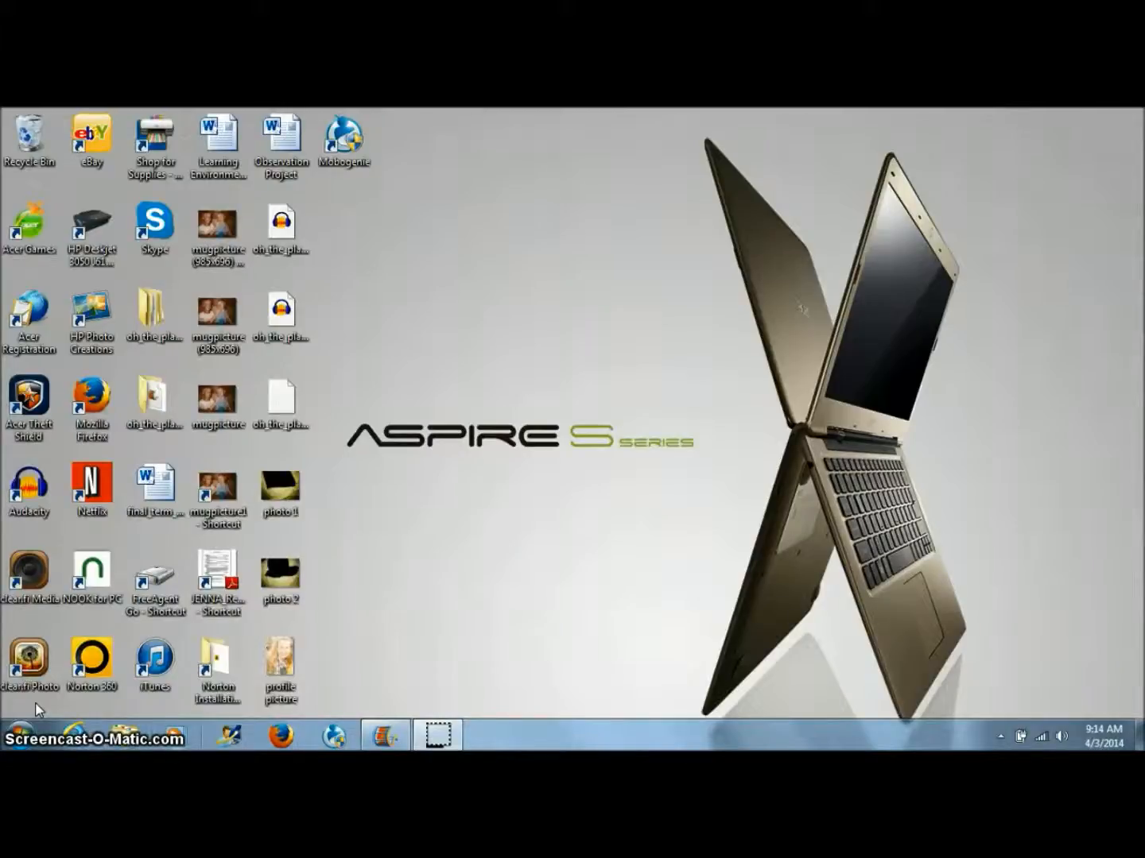
left_click(171, 482)
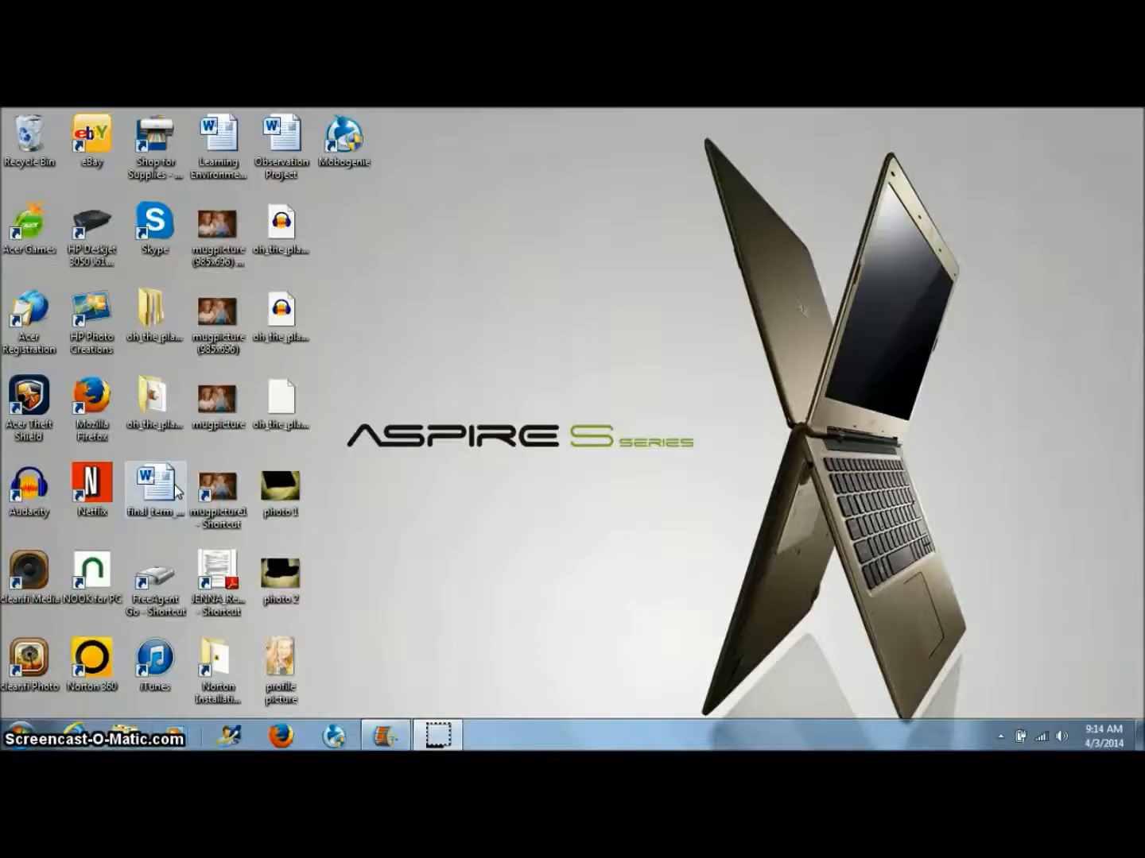
left_click(348, 491)
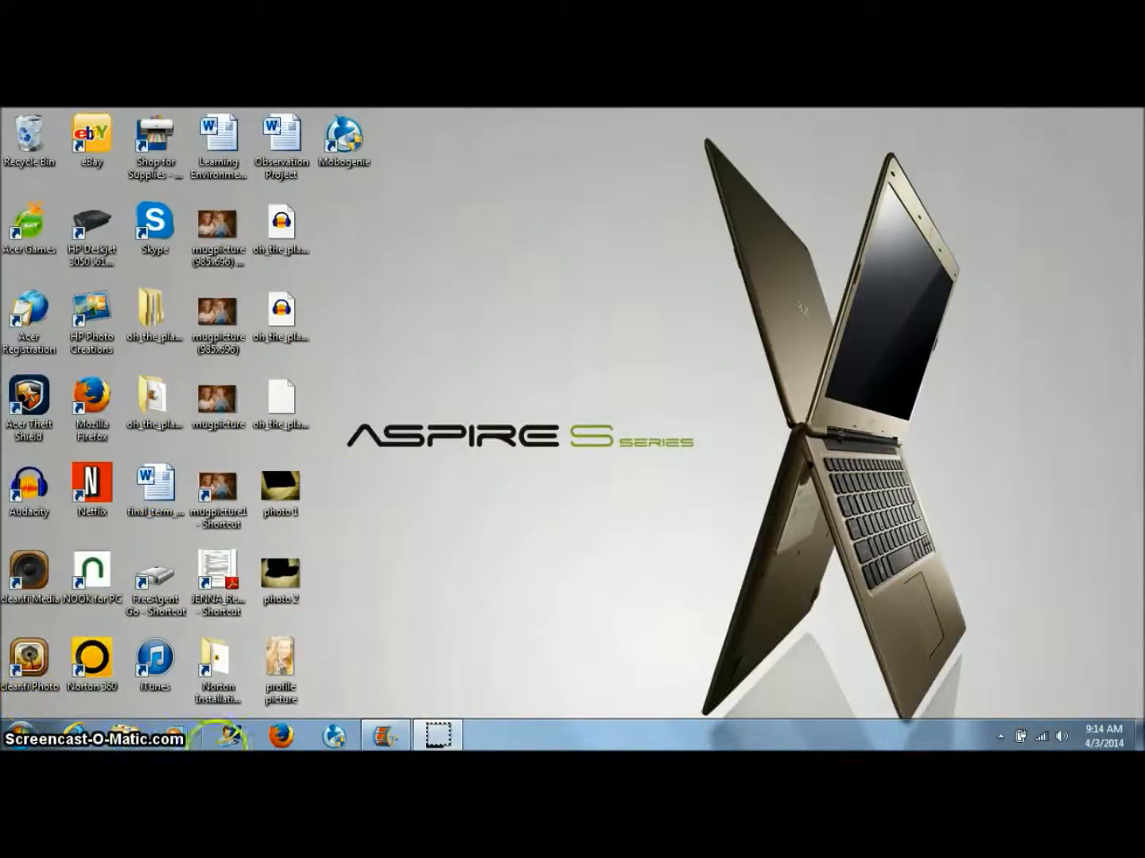
left_click(282, 735)
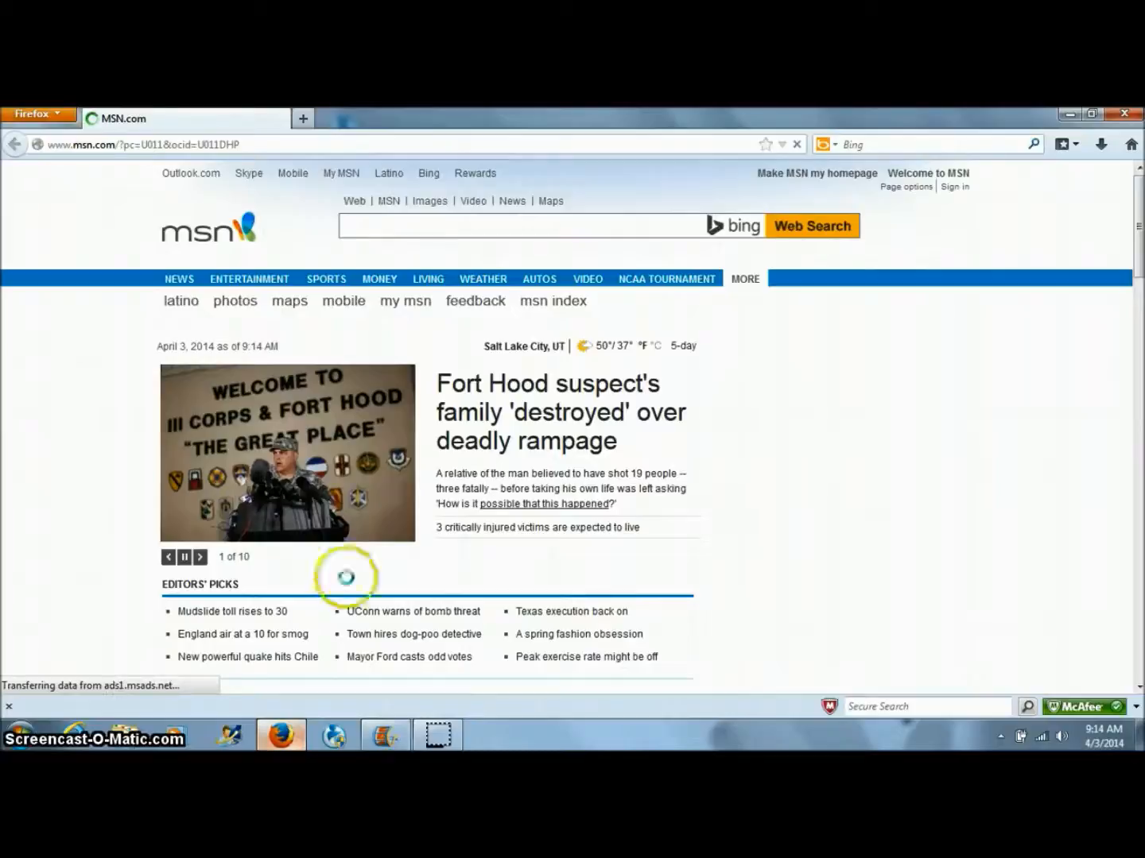
left_click(529, 143)
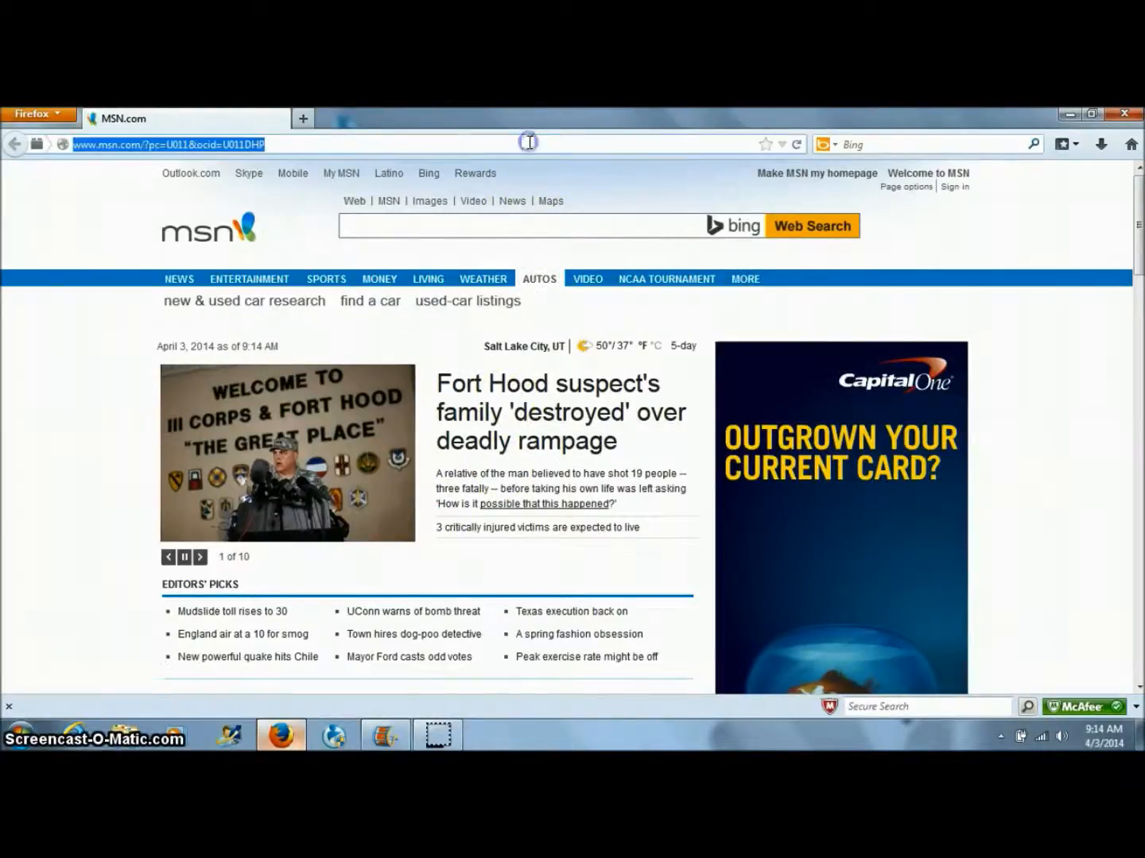
type("www.google.com")
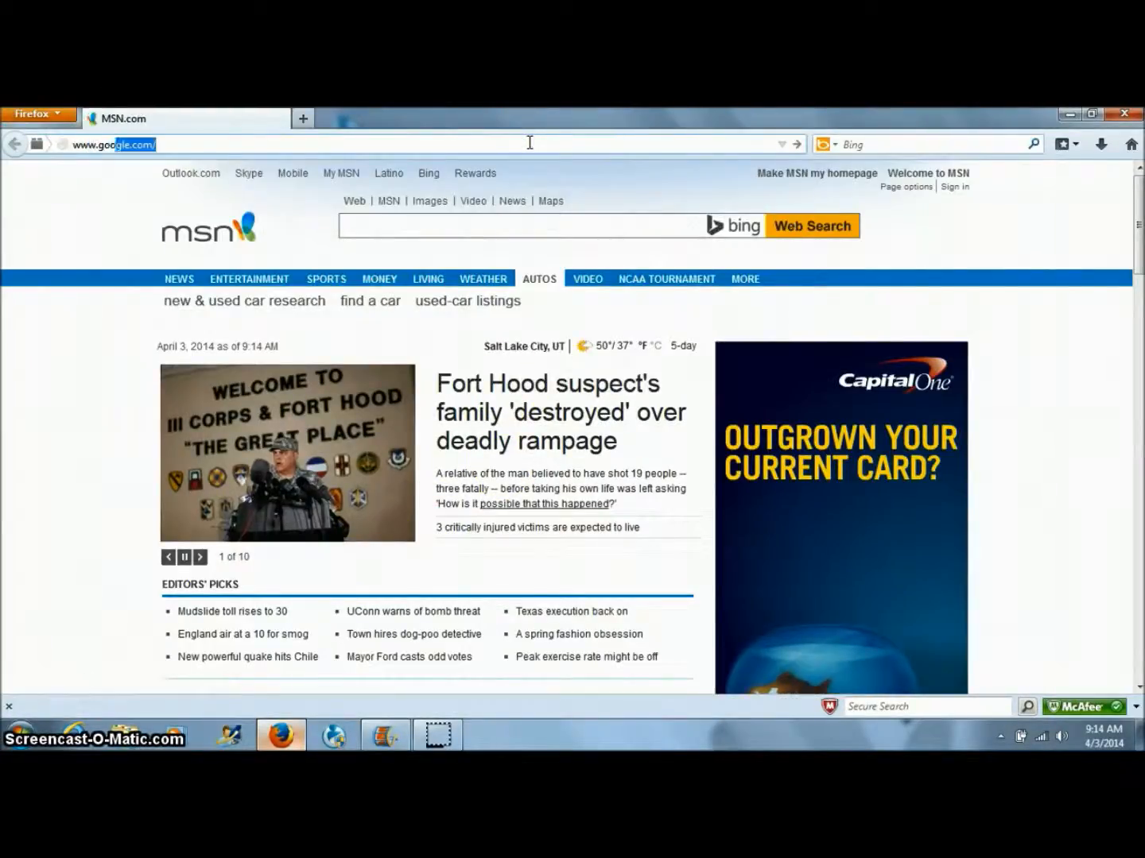
key("Return")
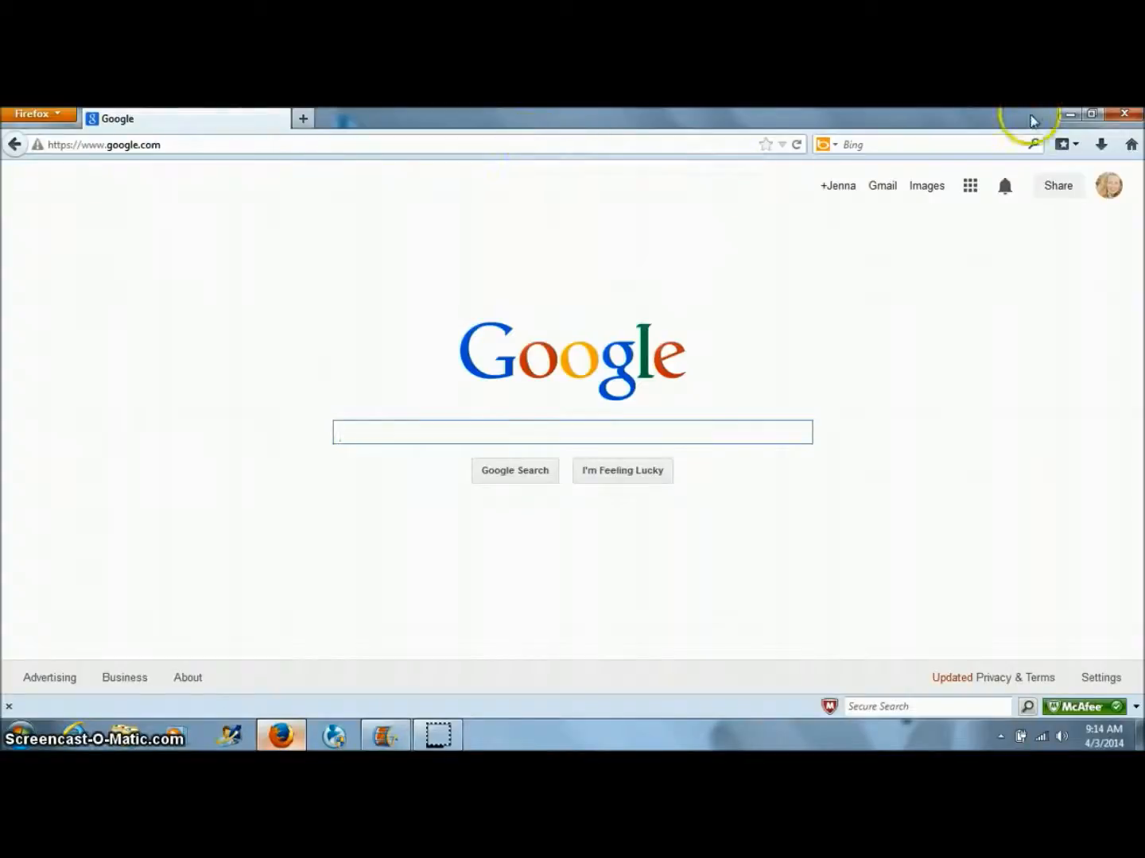
Open Google Drive from the Google home page and create a new blank text document
left_click(973, 189)
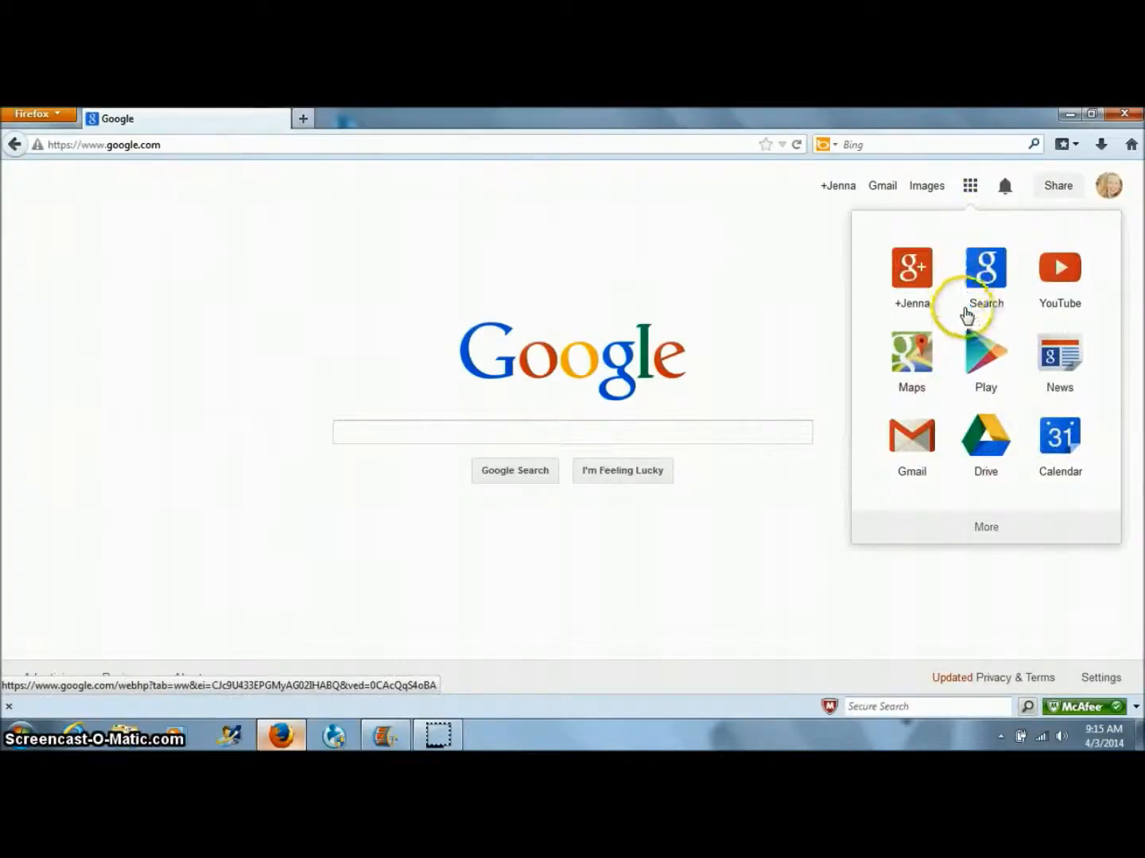
left_click(985, 441)
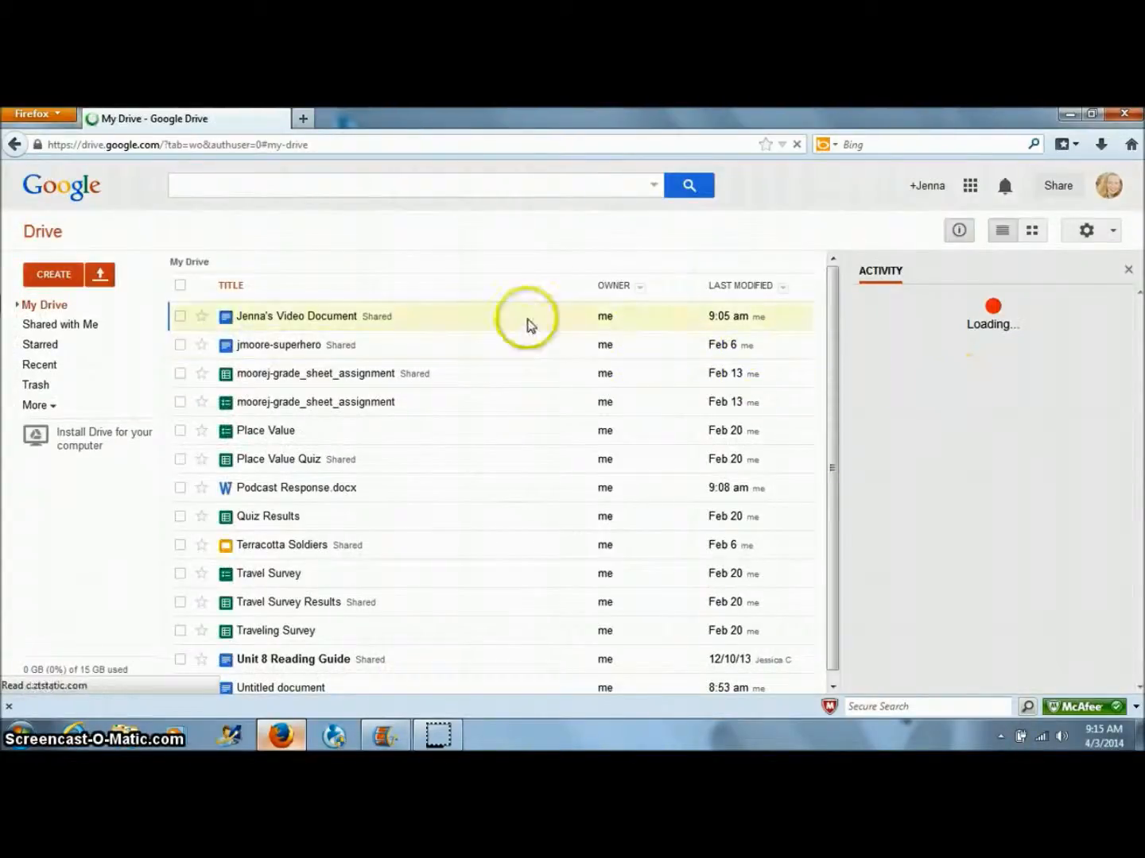
left_click_drag(834, 361, 827, 282)
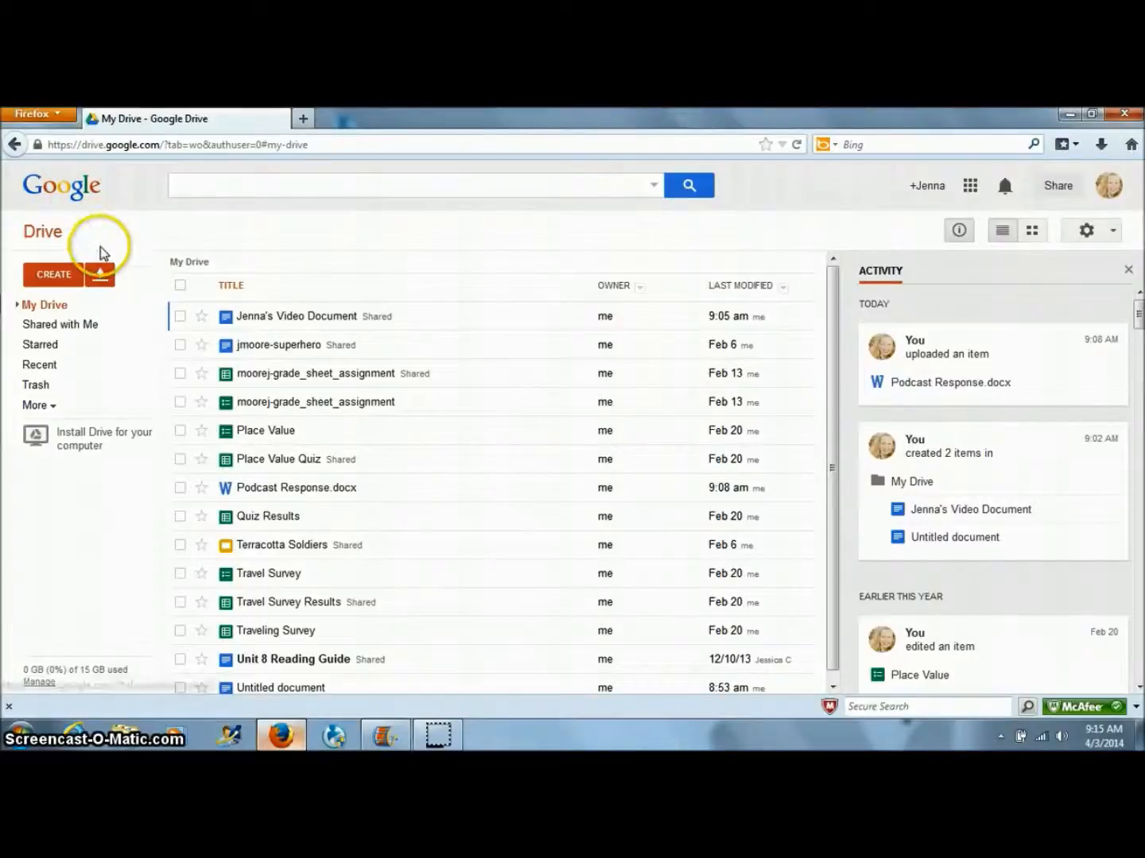
left_click(53, 274)
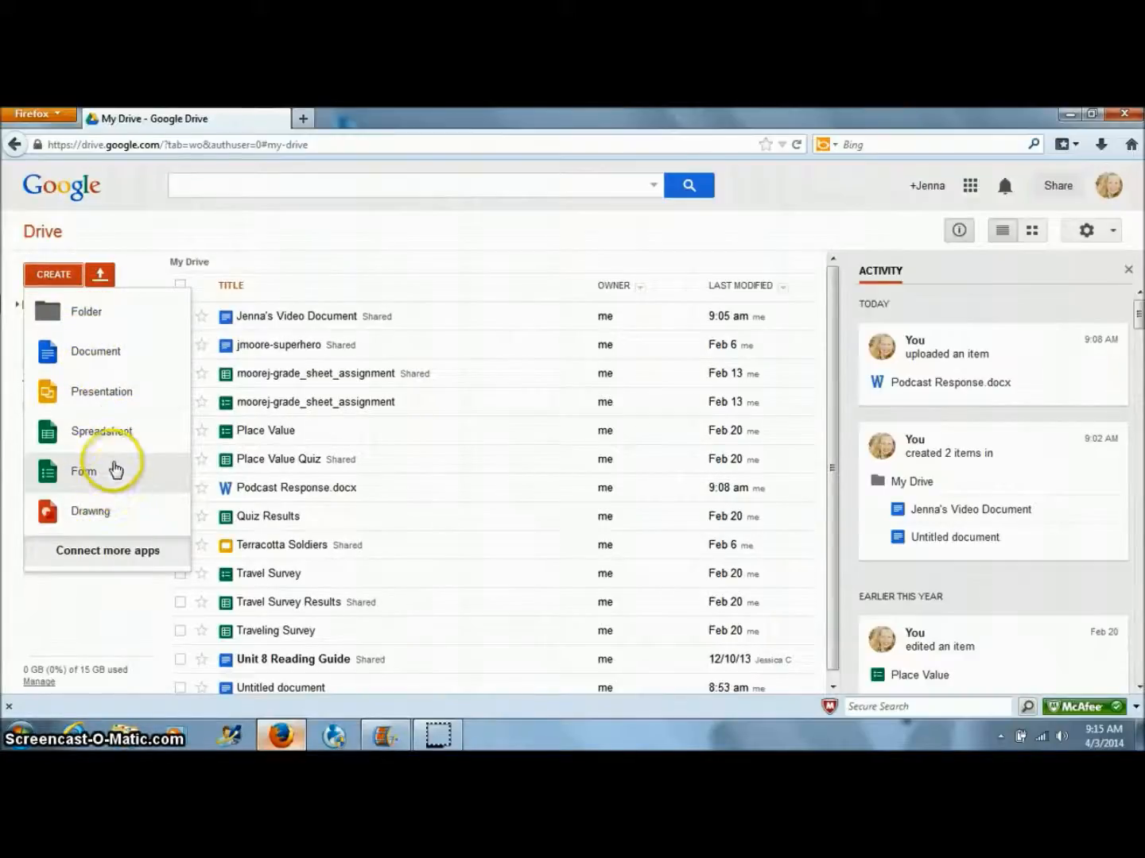
left_click(105, 356)
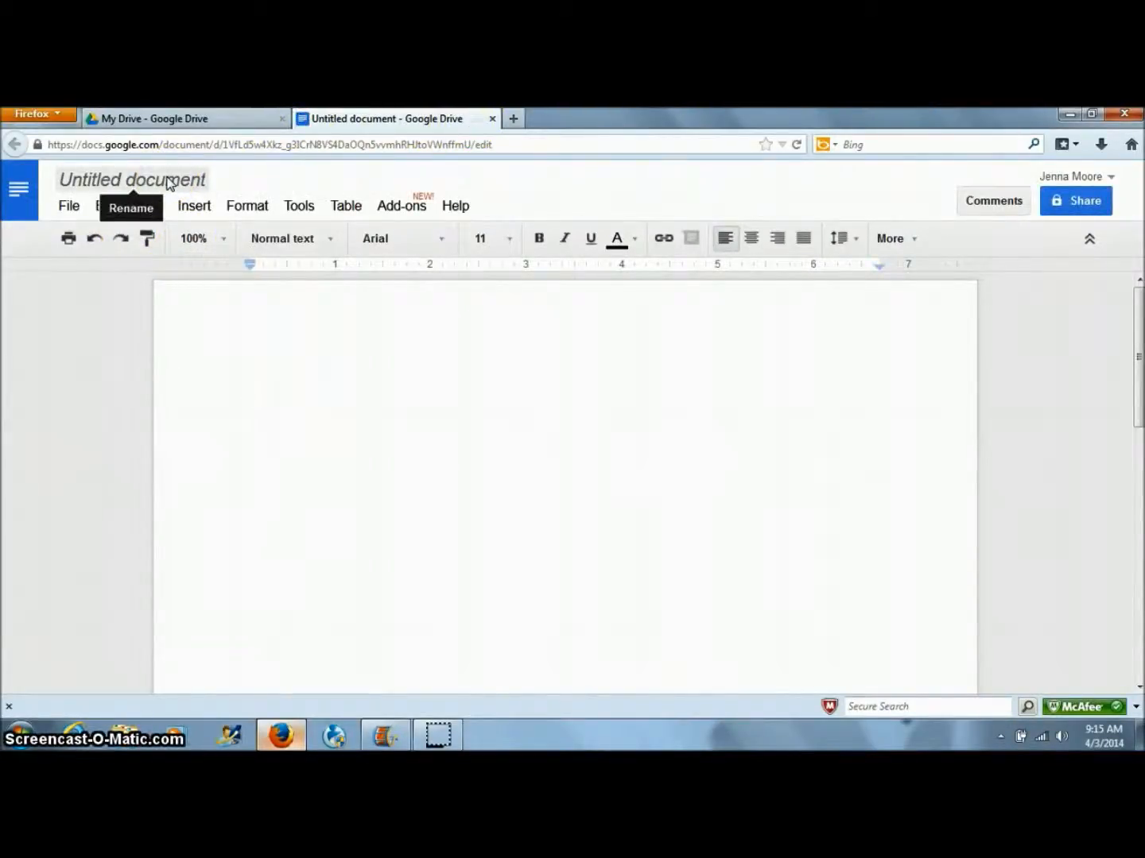
Rename the untitled document with the owner's first name in possessive form followed by "Video Take 2"
left_click(168, 183)
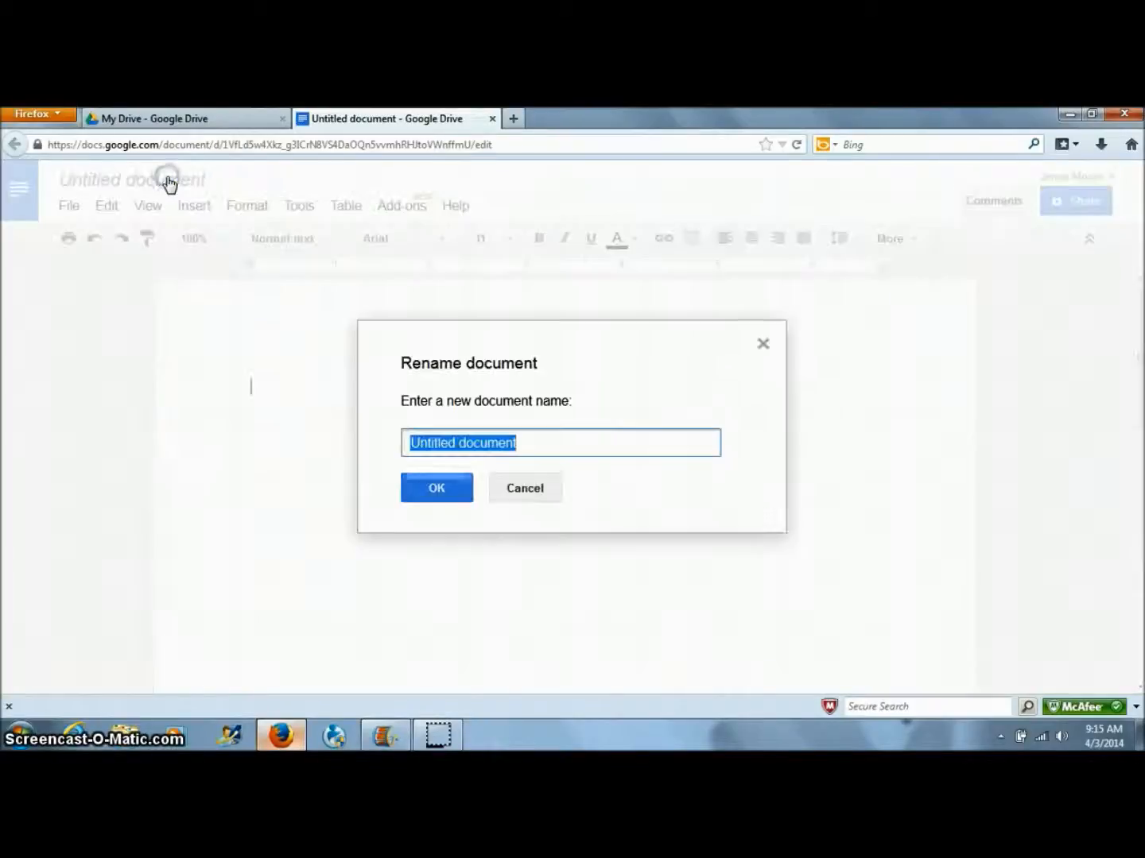
key("BackSpace")
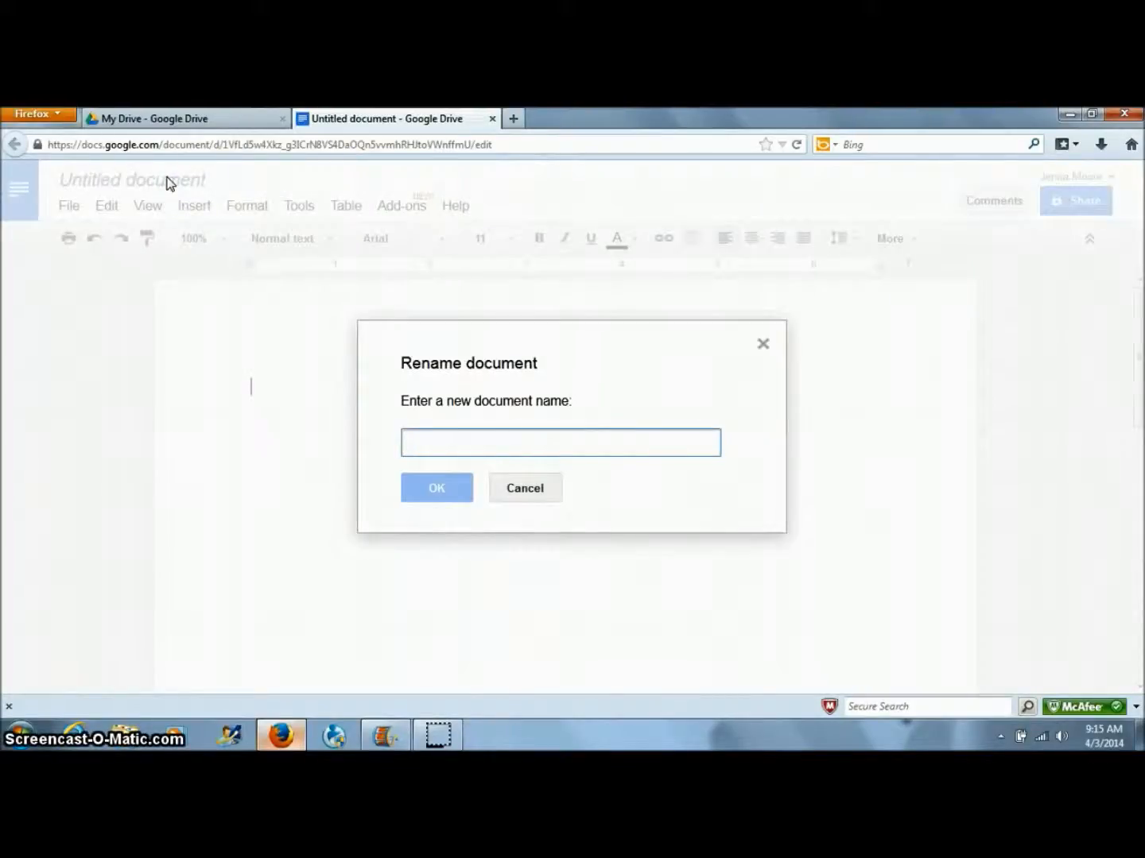
type("Jenna's B")
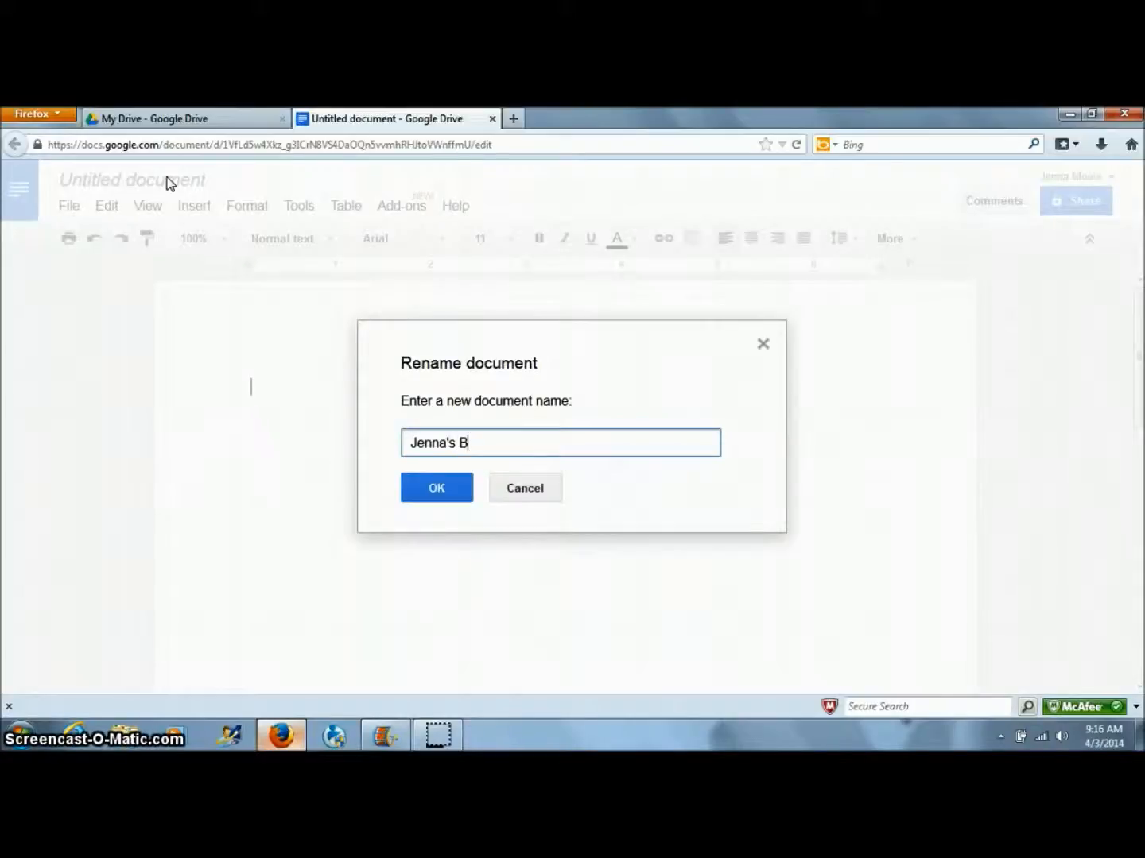
type("Vd")
type("id")
type("eo Take 2")
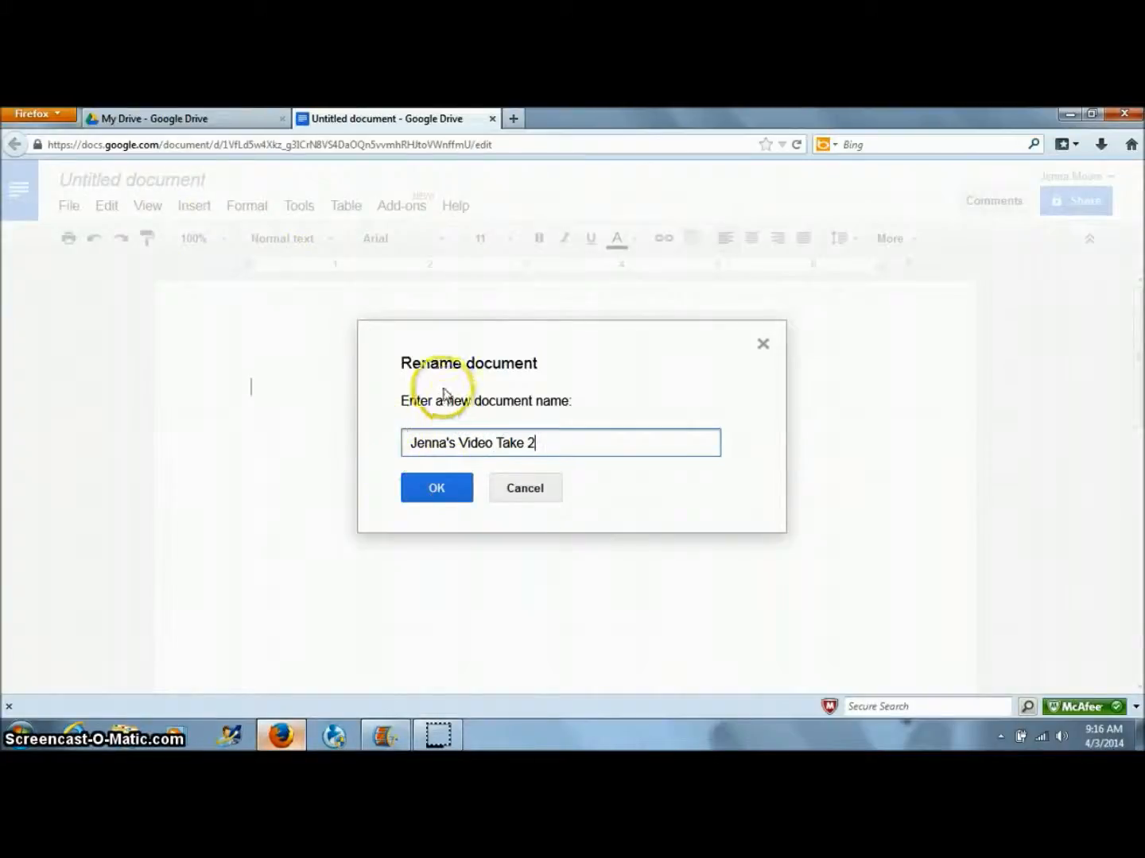
left_click(438, 489)
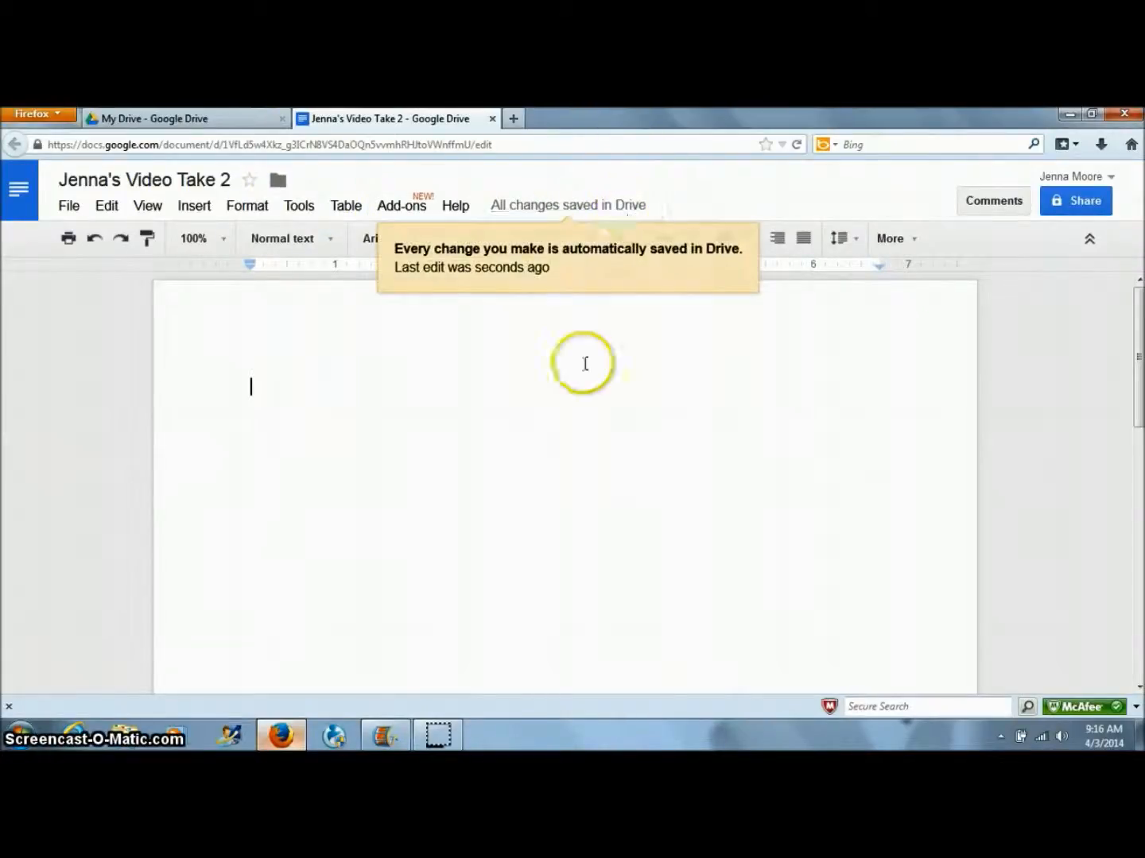
Write "This is a video for one of my classes and also a video to help others understand how google documents work." in the document
left_click(543, 442)
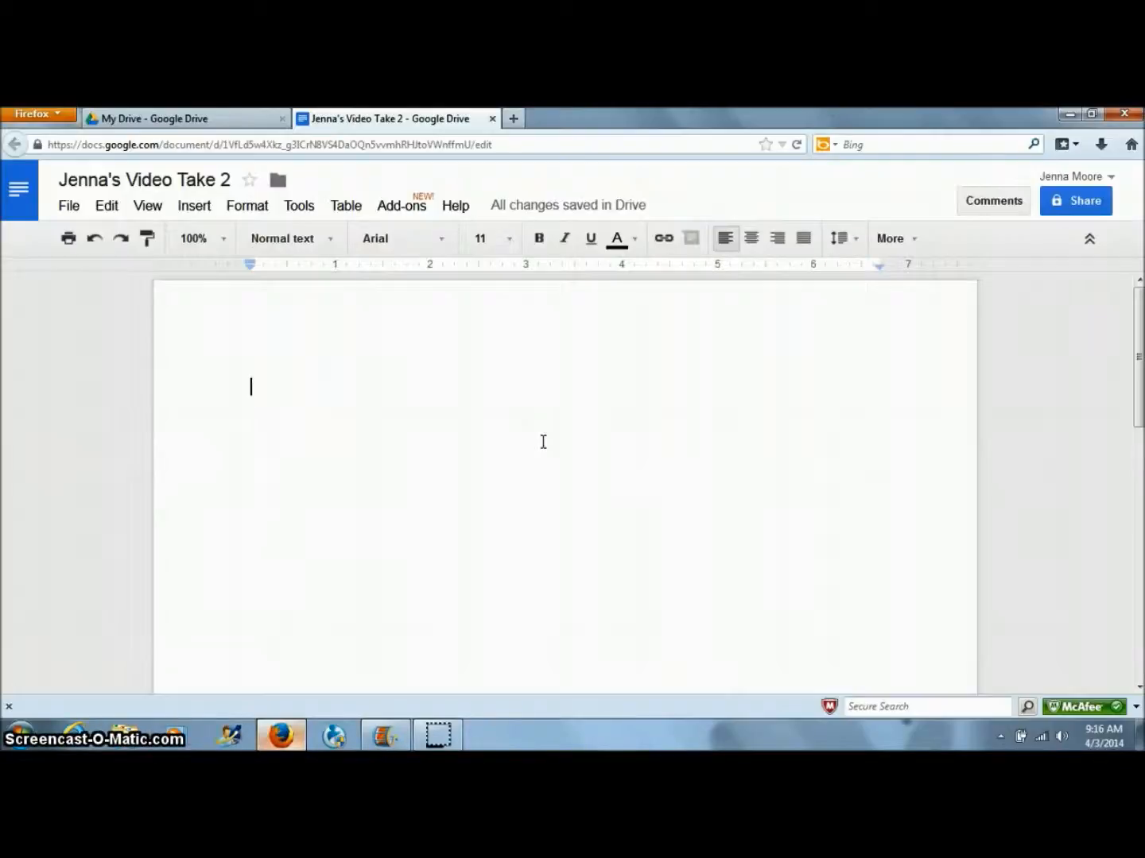
type("This is a video for m")
key("BackSpace")
type("one of ")
type("my classes")
type(" and also a ")
type("bi")
key("BackSpace")
key("BackSpace")
type("video to help oth")
key("BackSpace")
key("BackSpace")
key("BackSpace")
type("others under")
type("stand how")
type(" google docu")
type("ments w")
type("ork.")
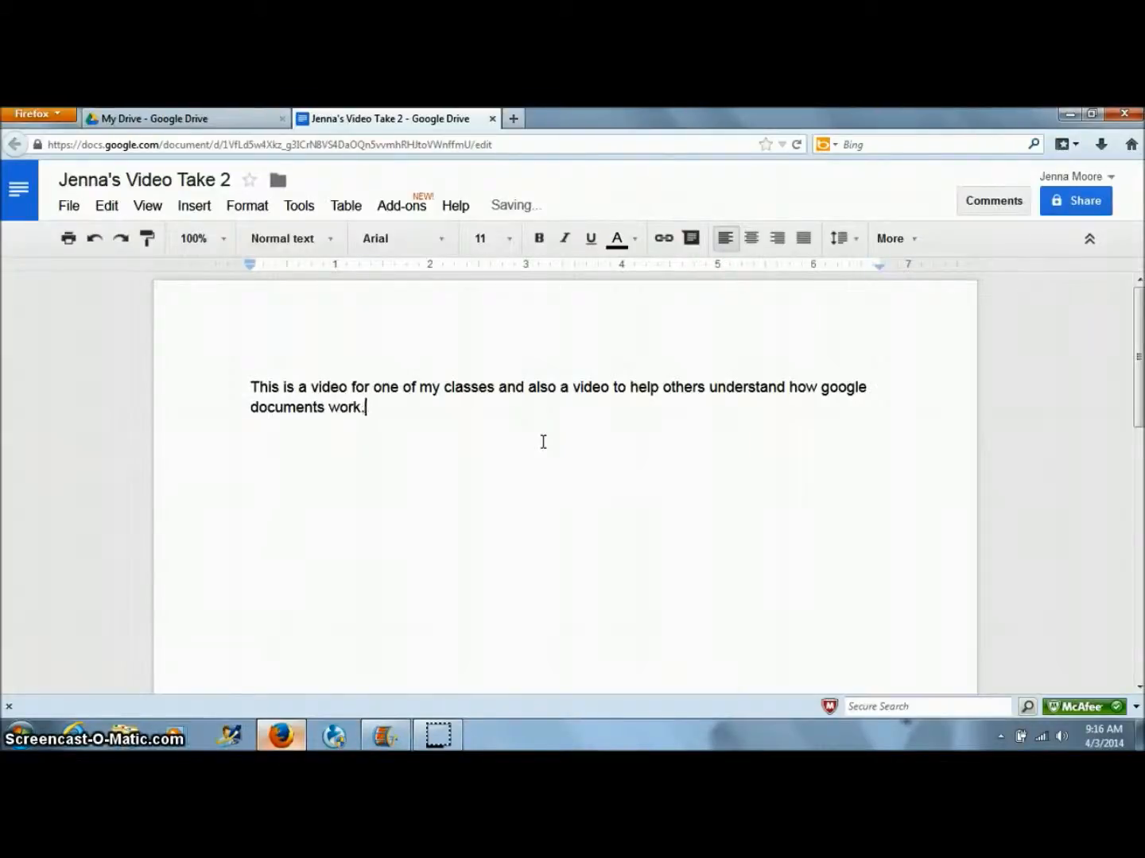
Add the sentence "As you type your work will be saved." at the end of the paragraph
type("As ")
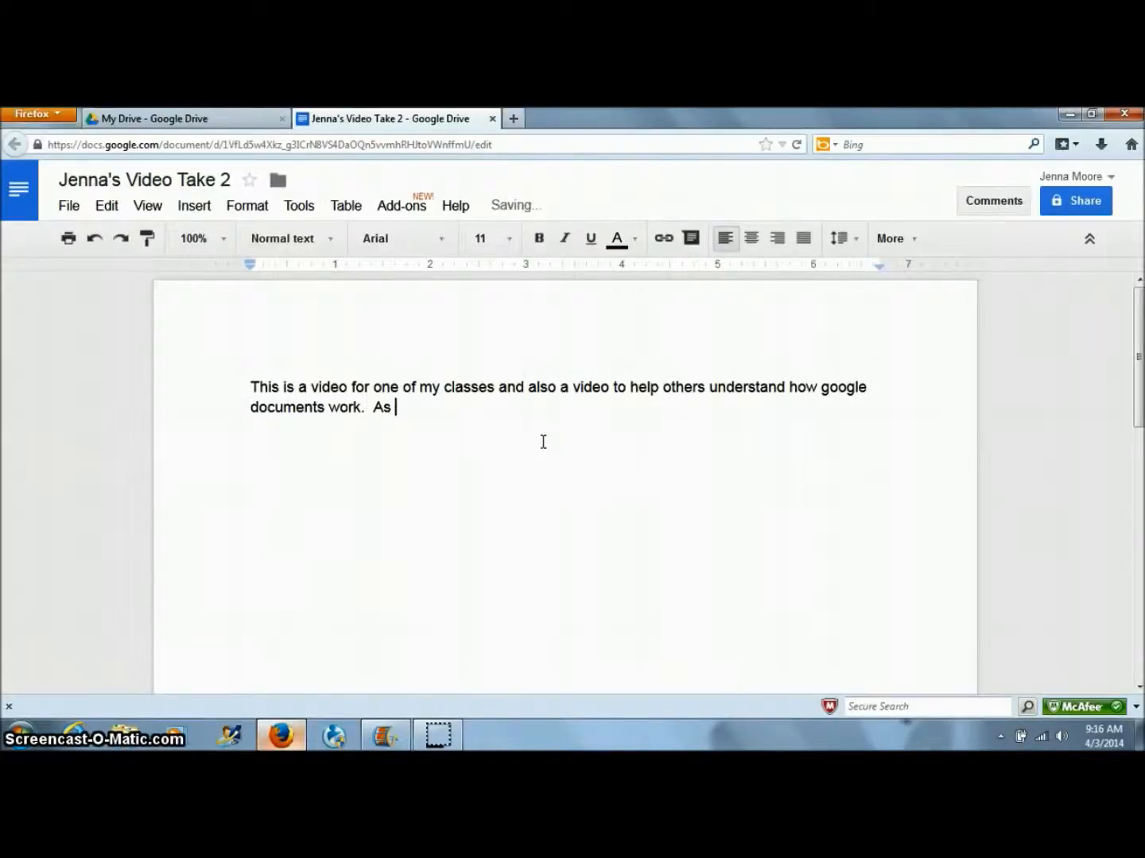
type("you")
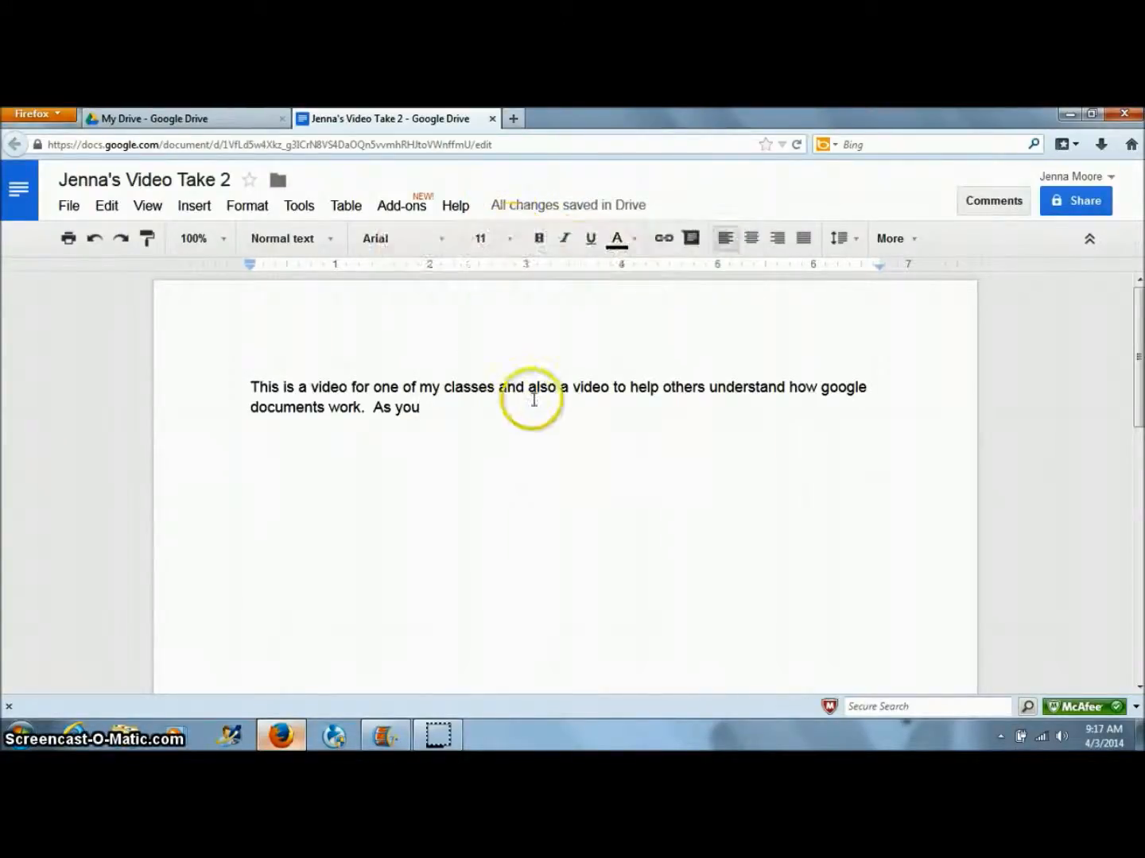
type(" y")
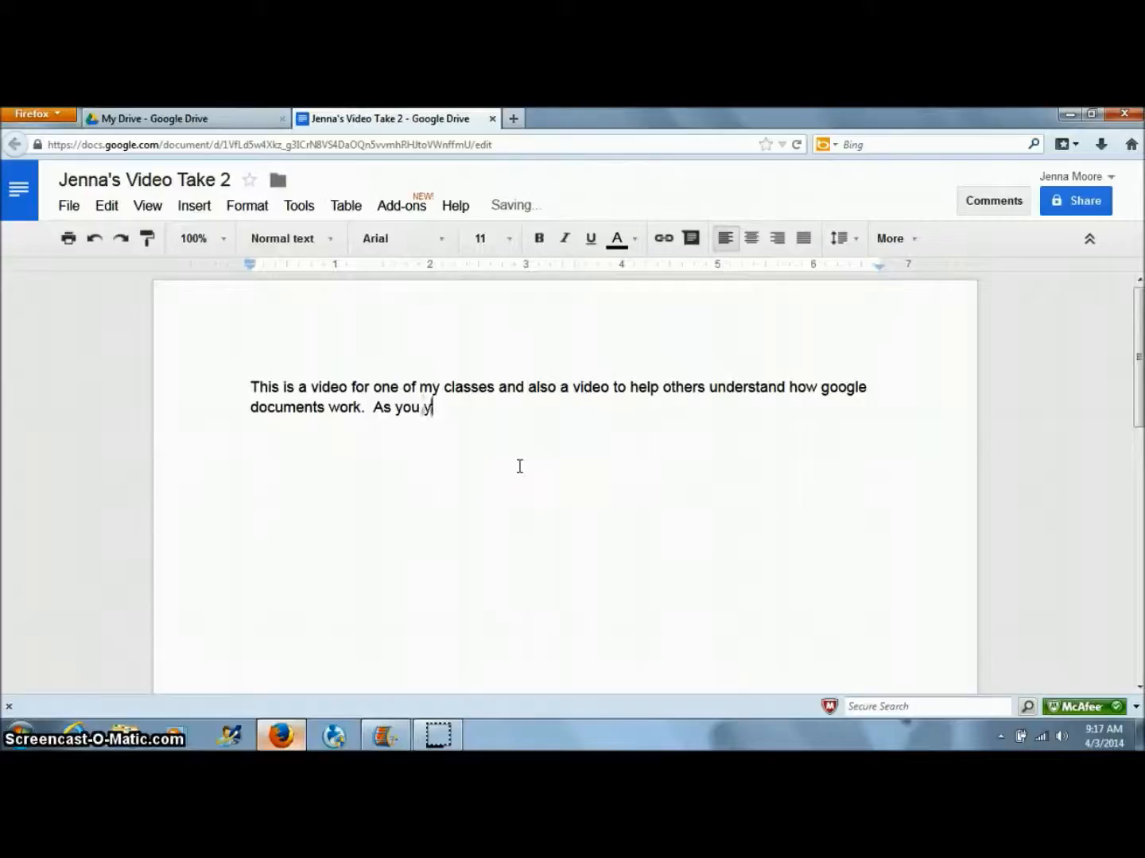
type("ttype")
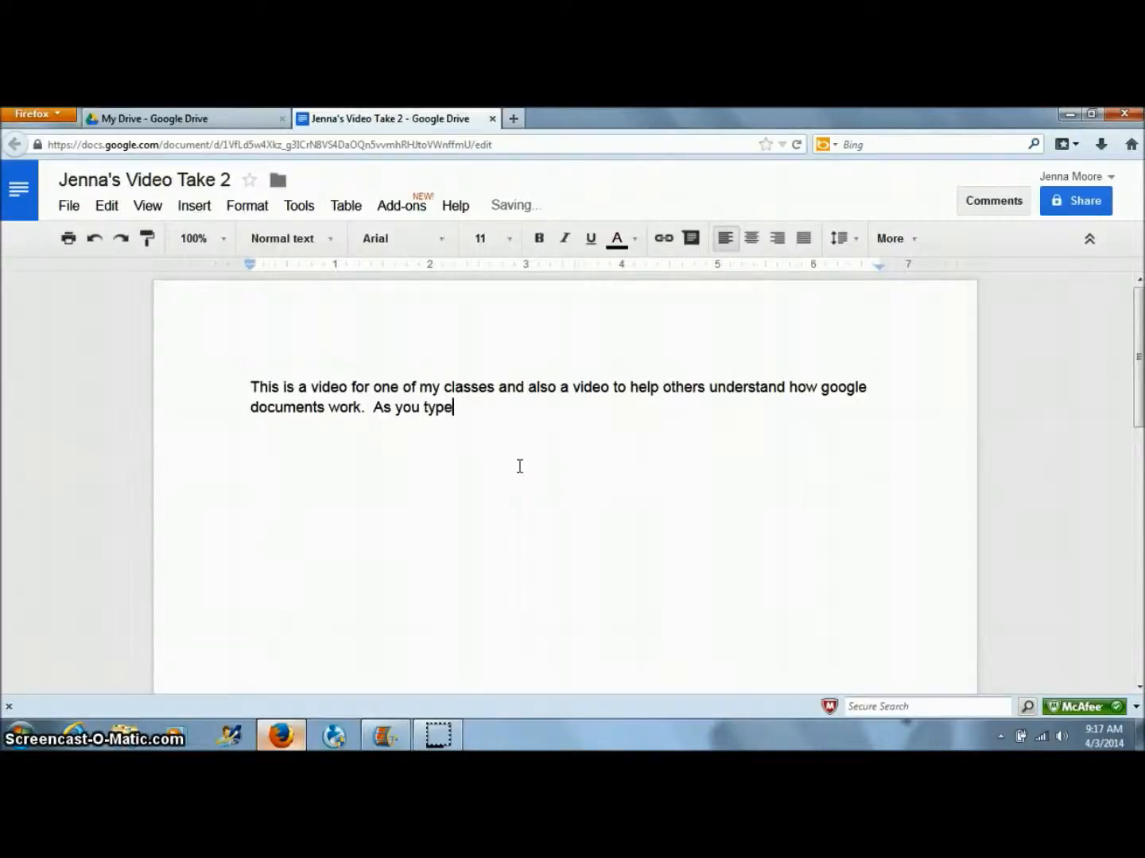
type(" your work wo")
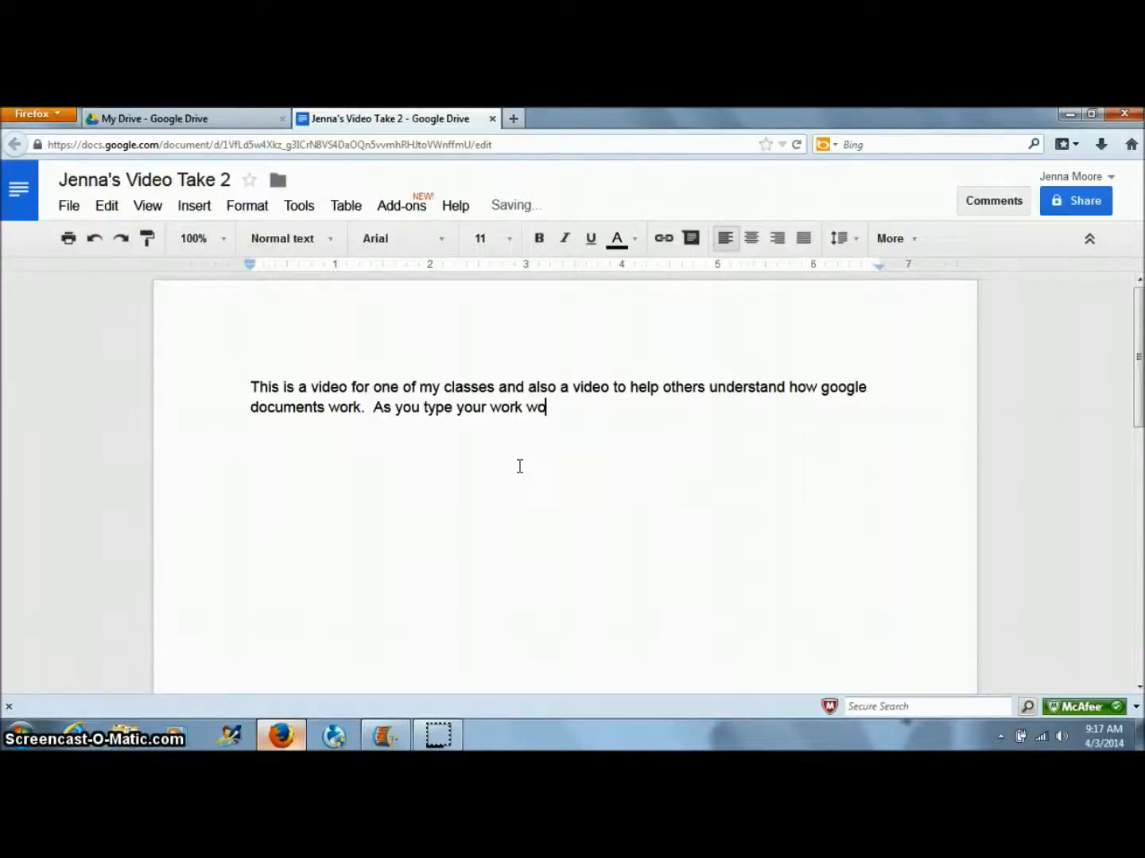
key("BackSpace")
type("ill be saved.")
mouse_move(522, 211)
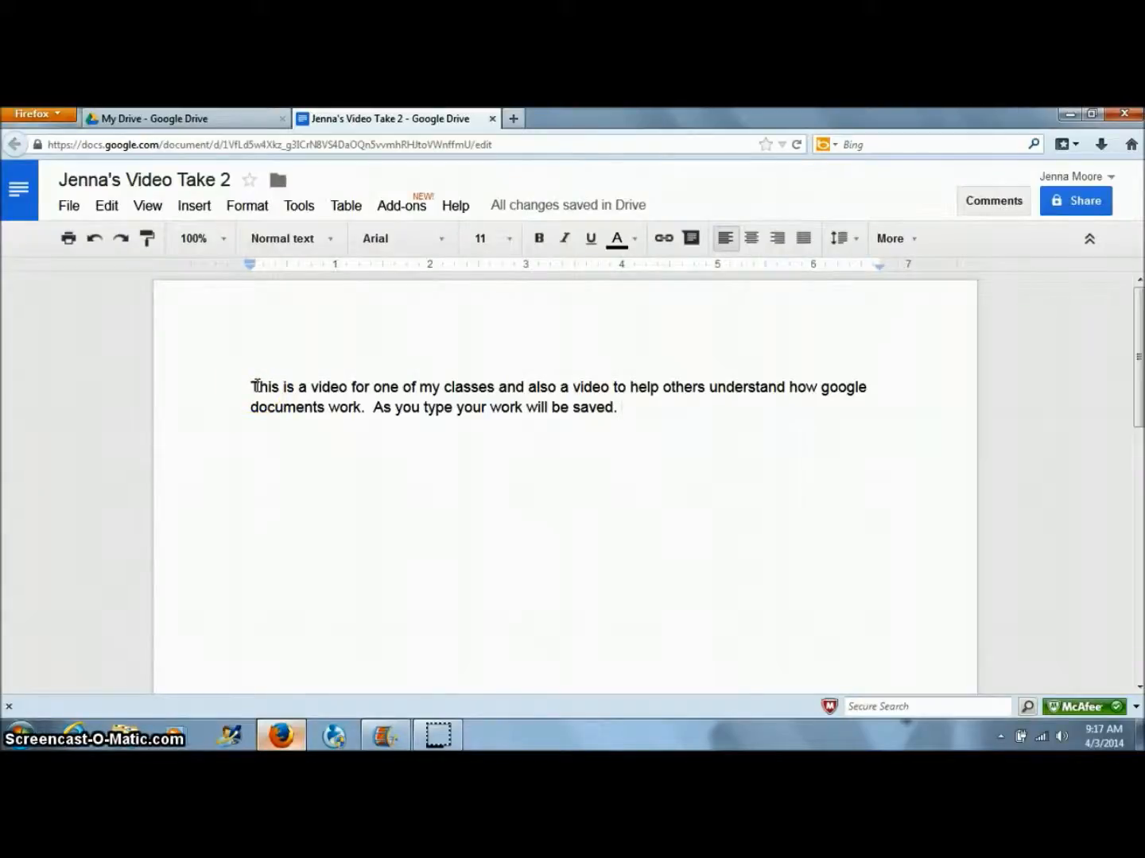
Format the whole paragraph as bold, italic and underlined
left_click_drag(257, 387, 639, 423)
left_click_drag(246, 389, 684, 417)
left_click(538, 238)
left_click(564, 248)
left_click(590, 241)
Colour the paragraph text muted green and set its font to Droid Sans
left_click(620, 242)
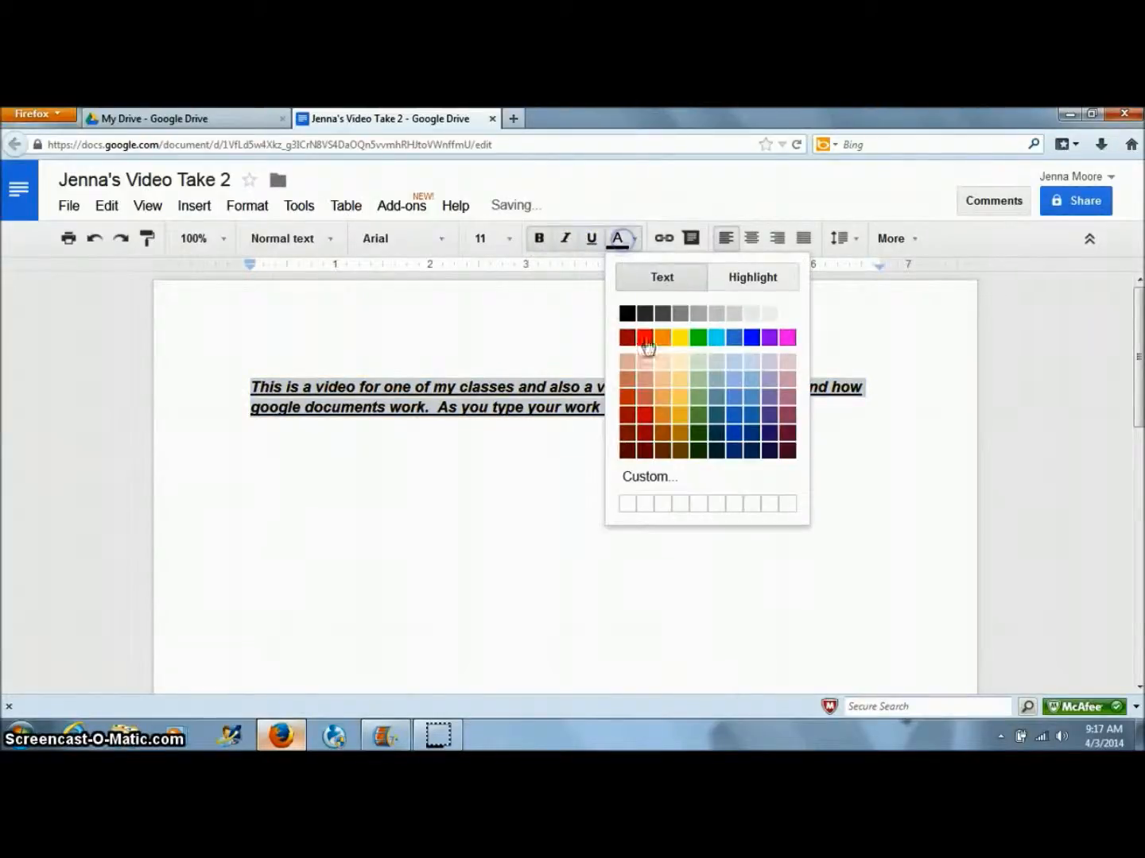
left_click(699, 398)
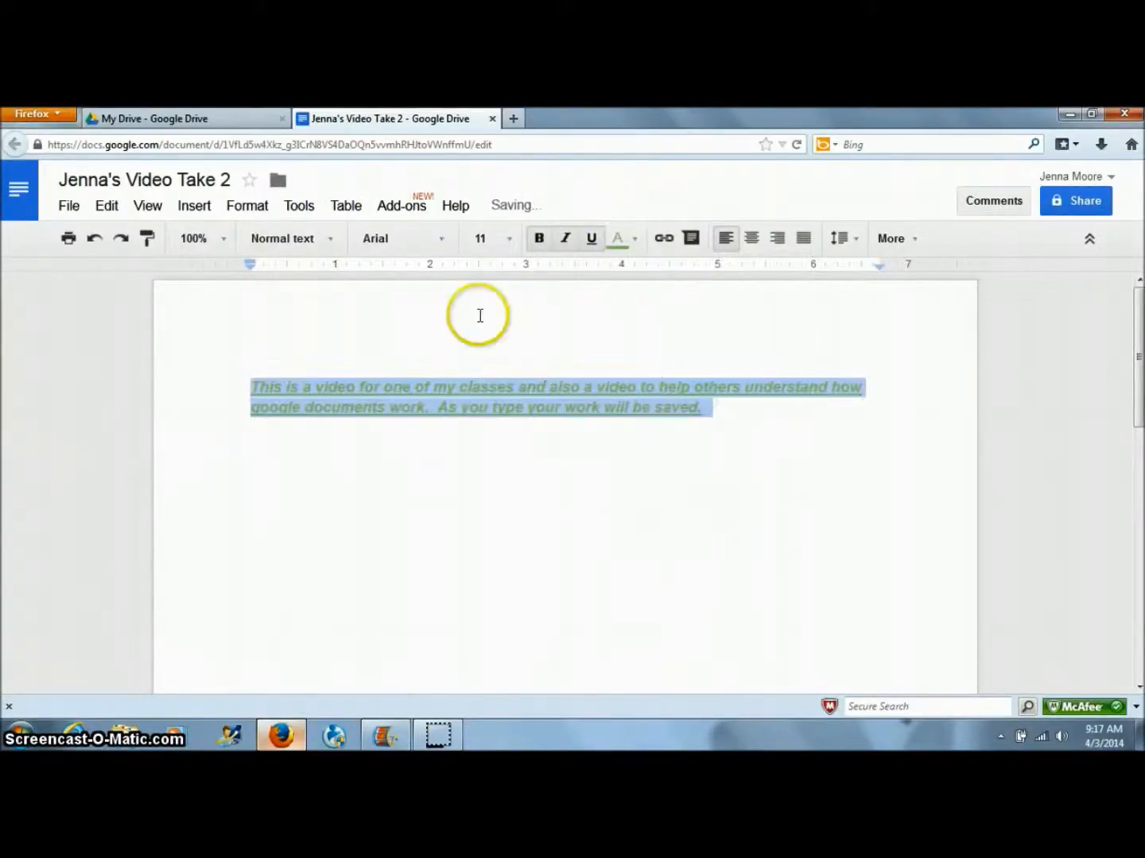
left_click(382, 241)
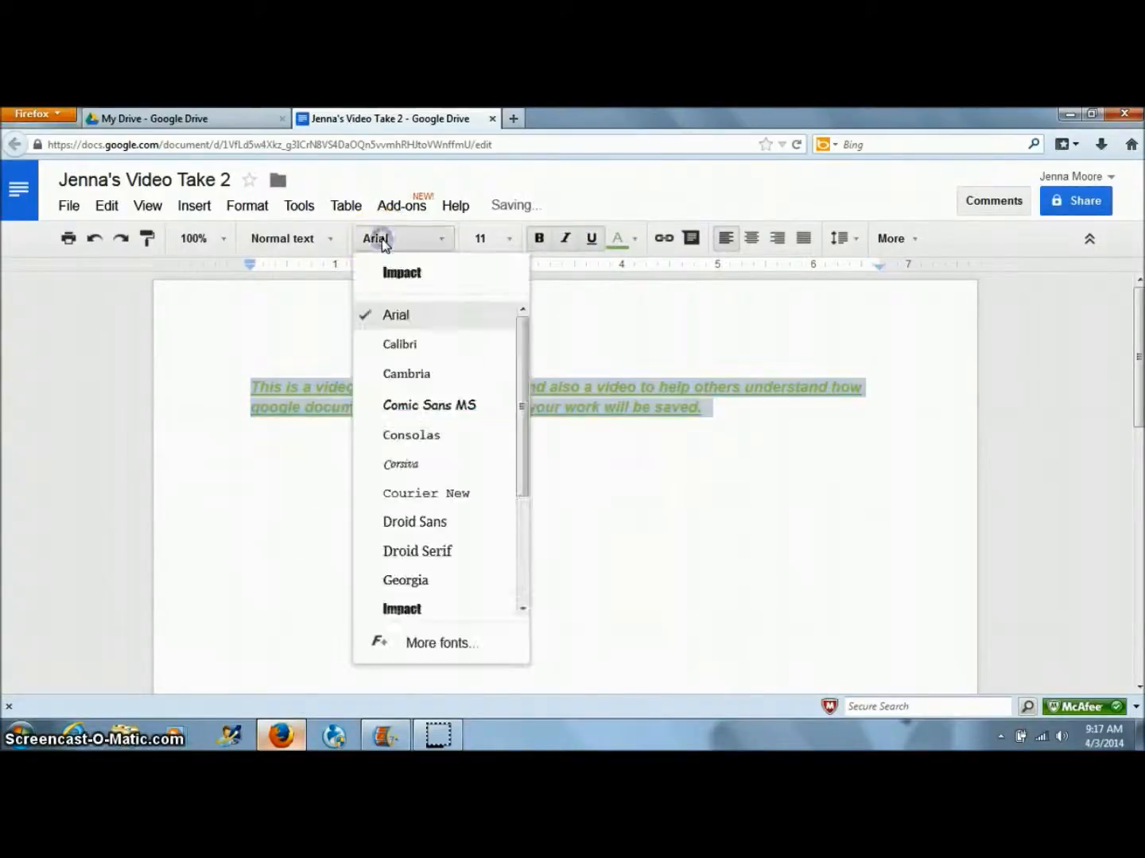
left_click(393, 522)
left_click(777, 419)
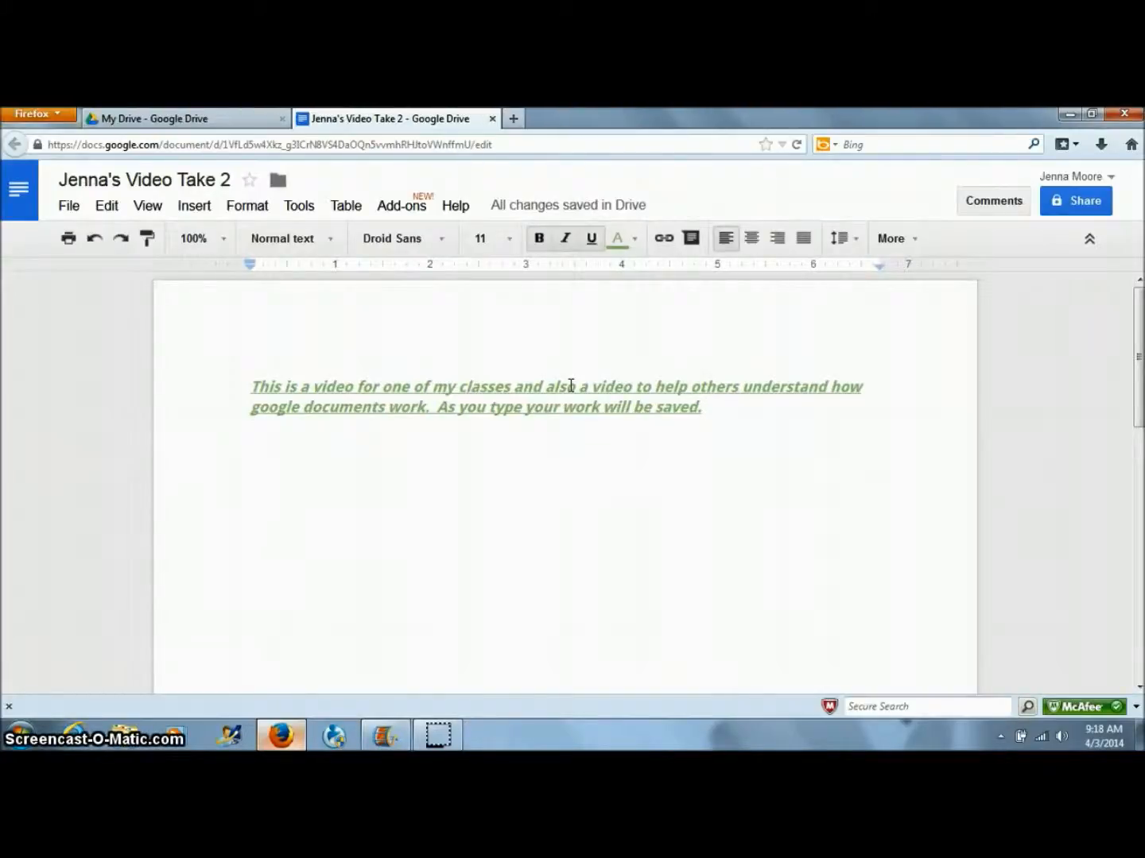
Open the document's sharing settings and save its visibility as Specific people
left_click(80, 212)
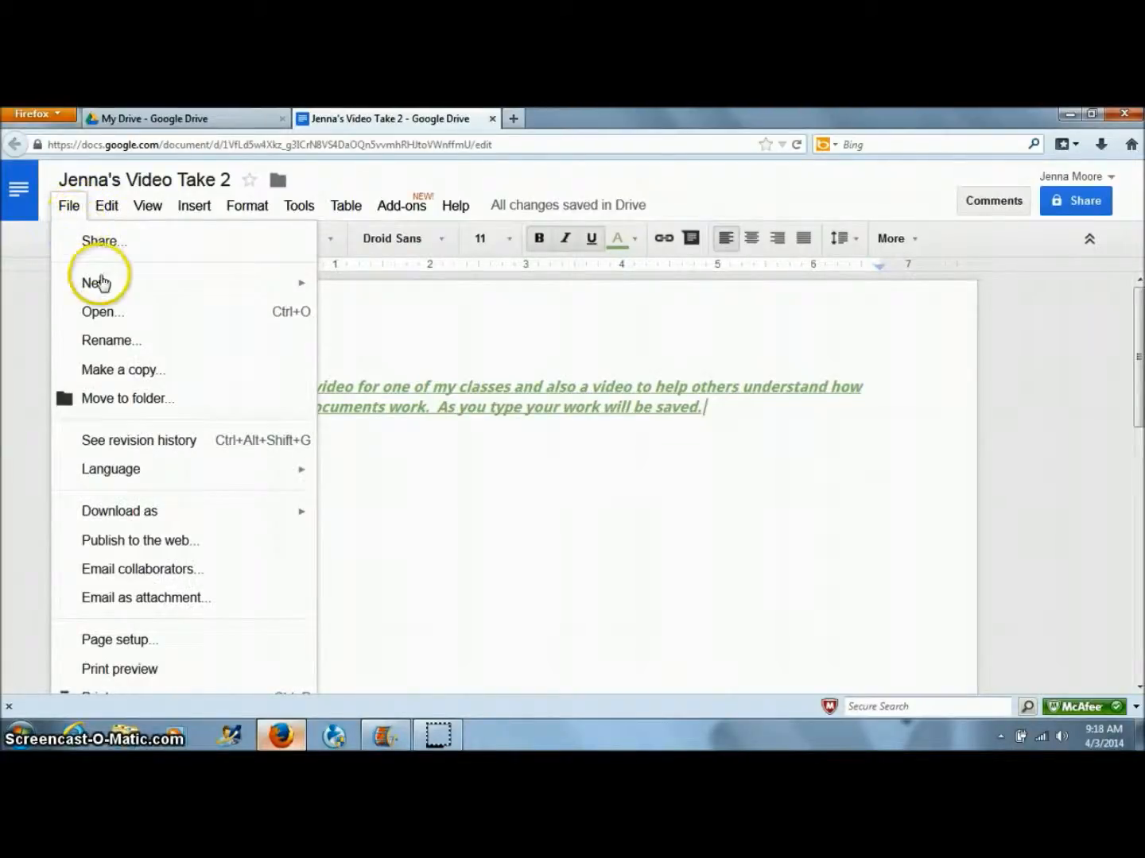
left_click(140, 249)
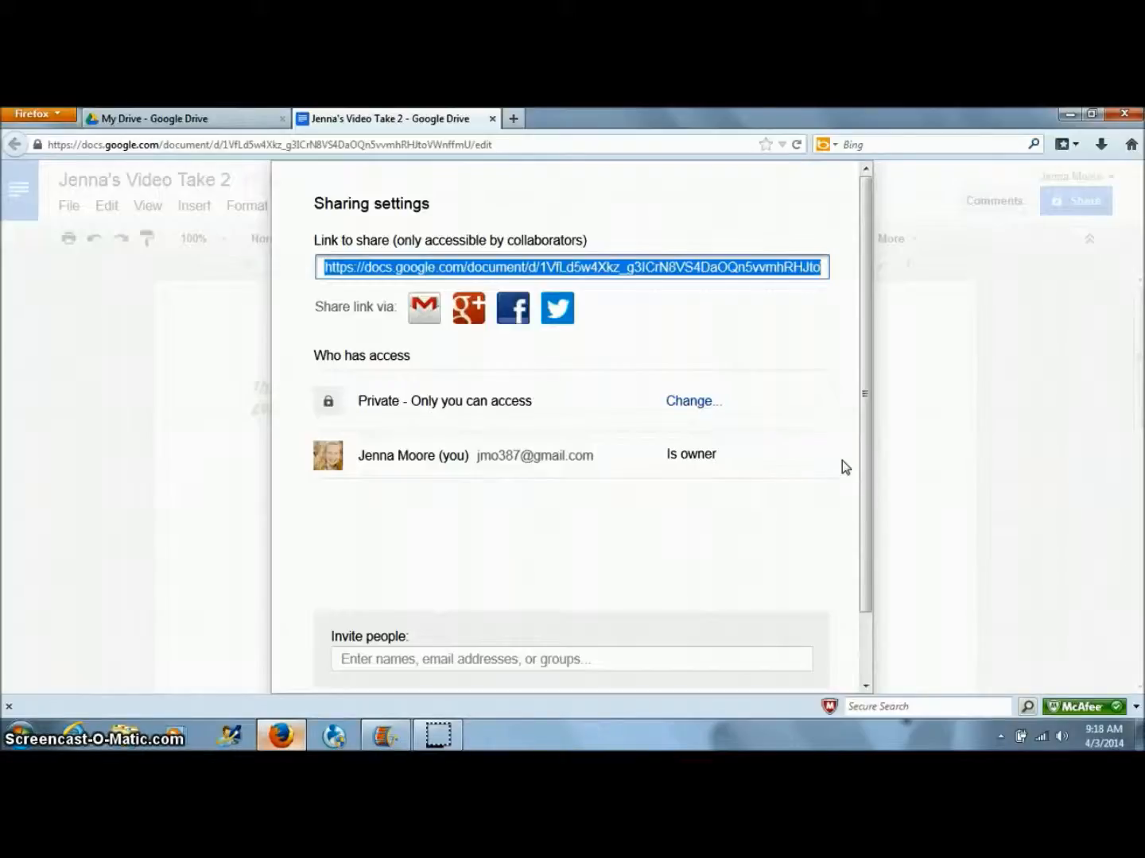
left_click(685, 402)
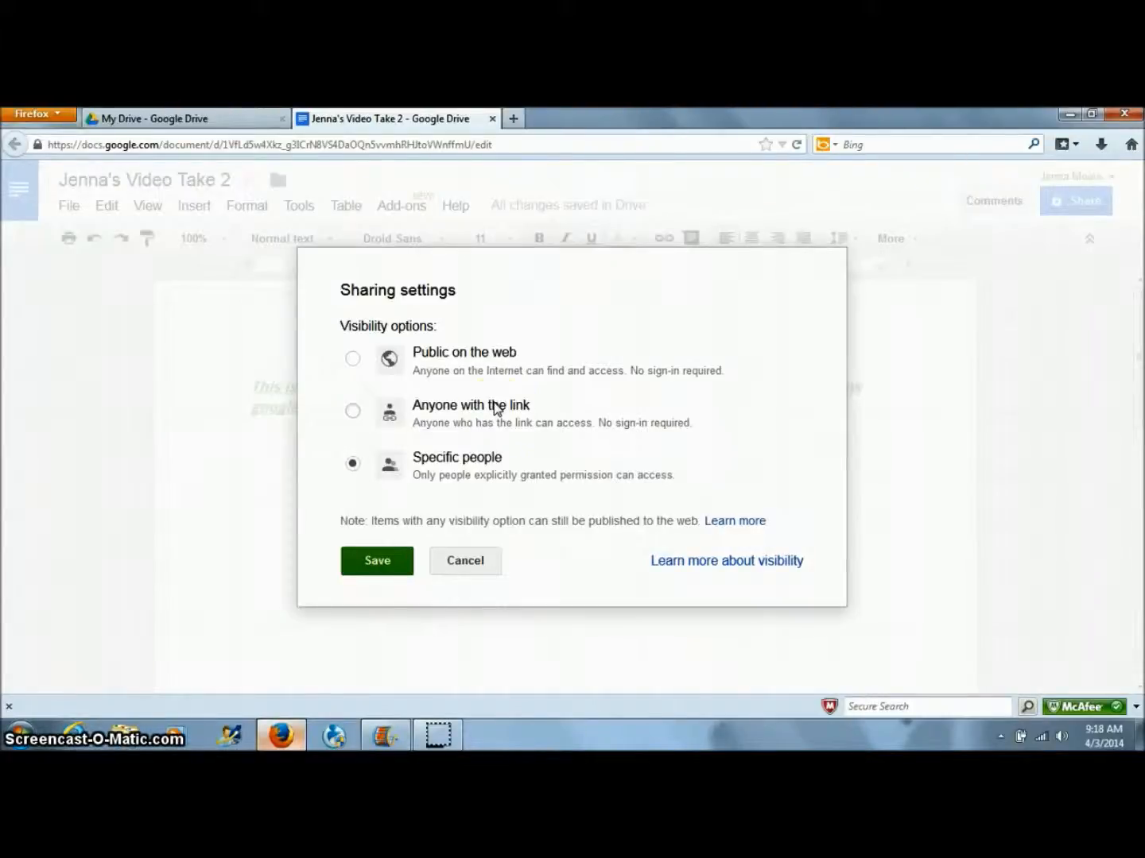
left_click(493, 465)
left_click(382, 560)
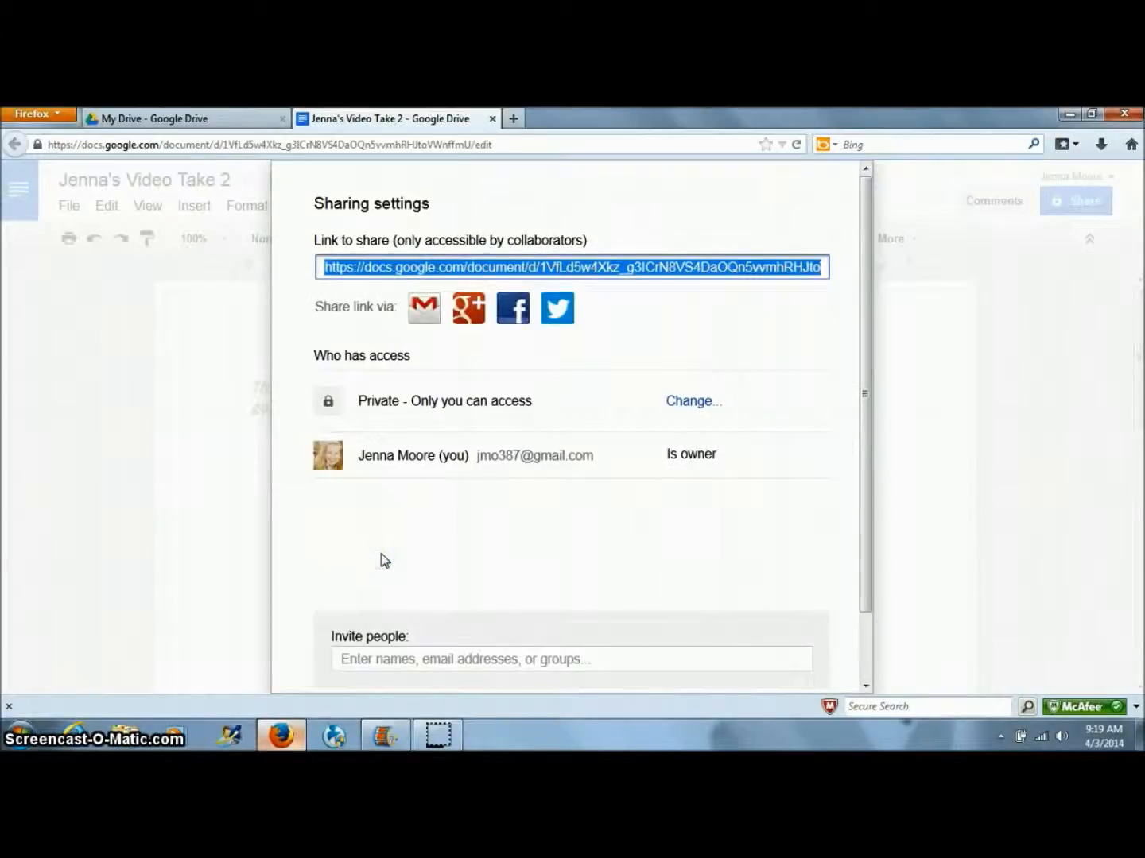
Enter the suggested contact as the person to invite and choose to send a copy of the notification to myself
left_click_drag(869, 426, 871, 520)
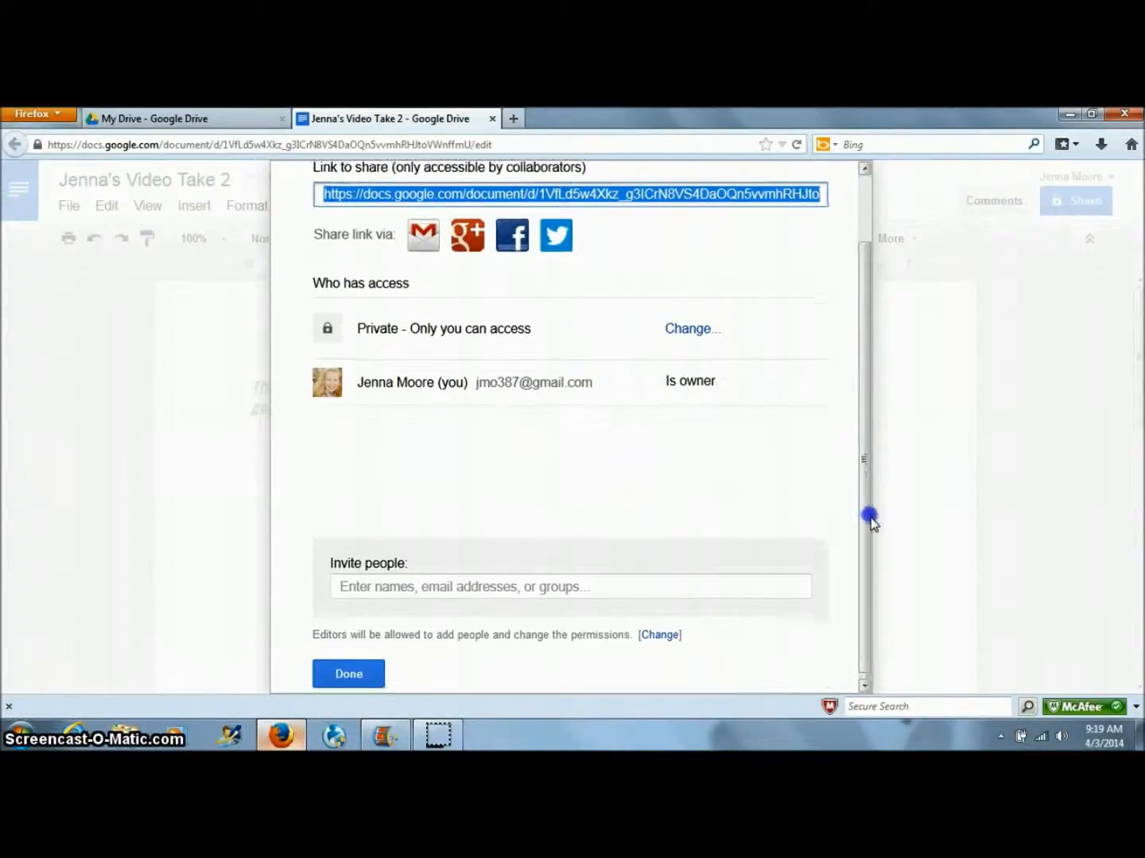
left_click(772, 593)
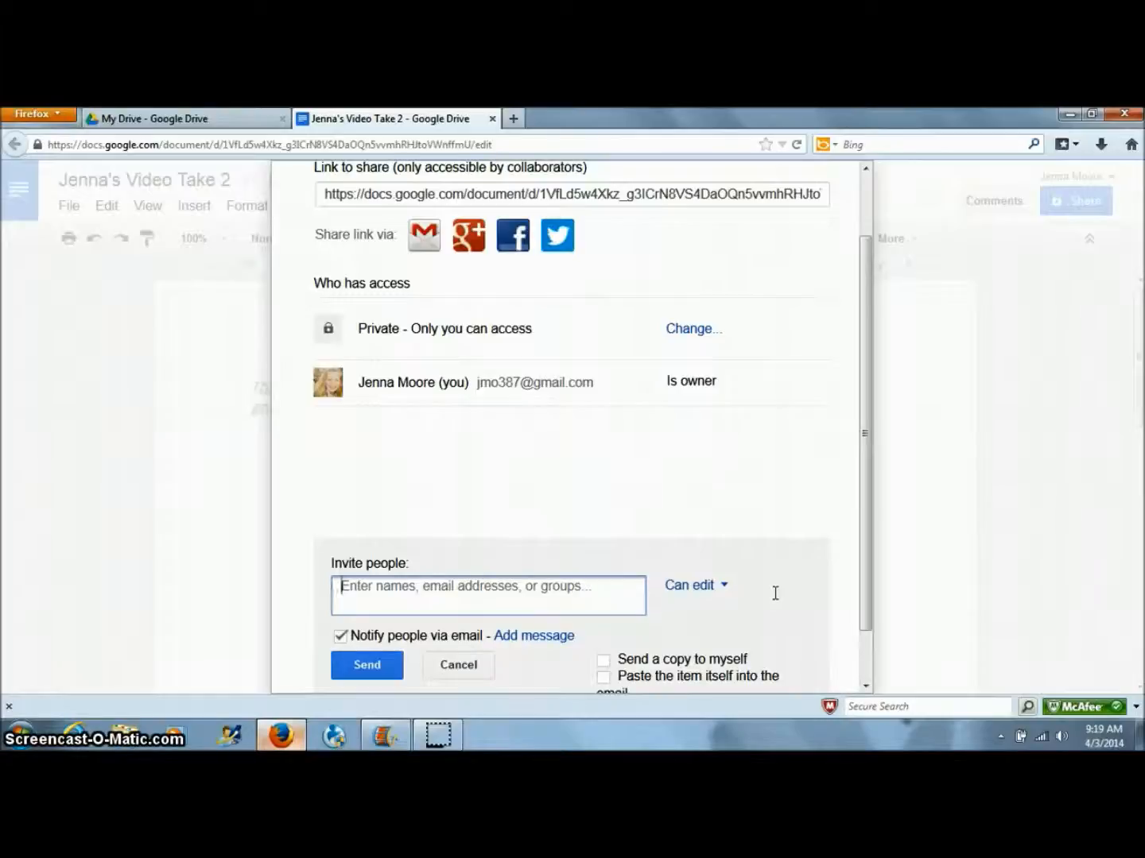
type("J")
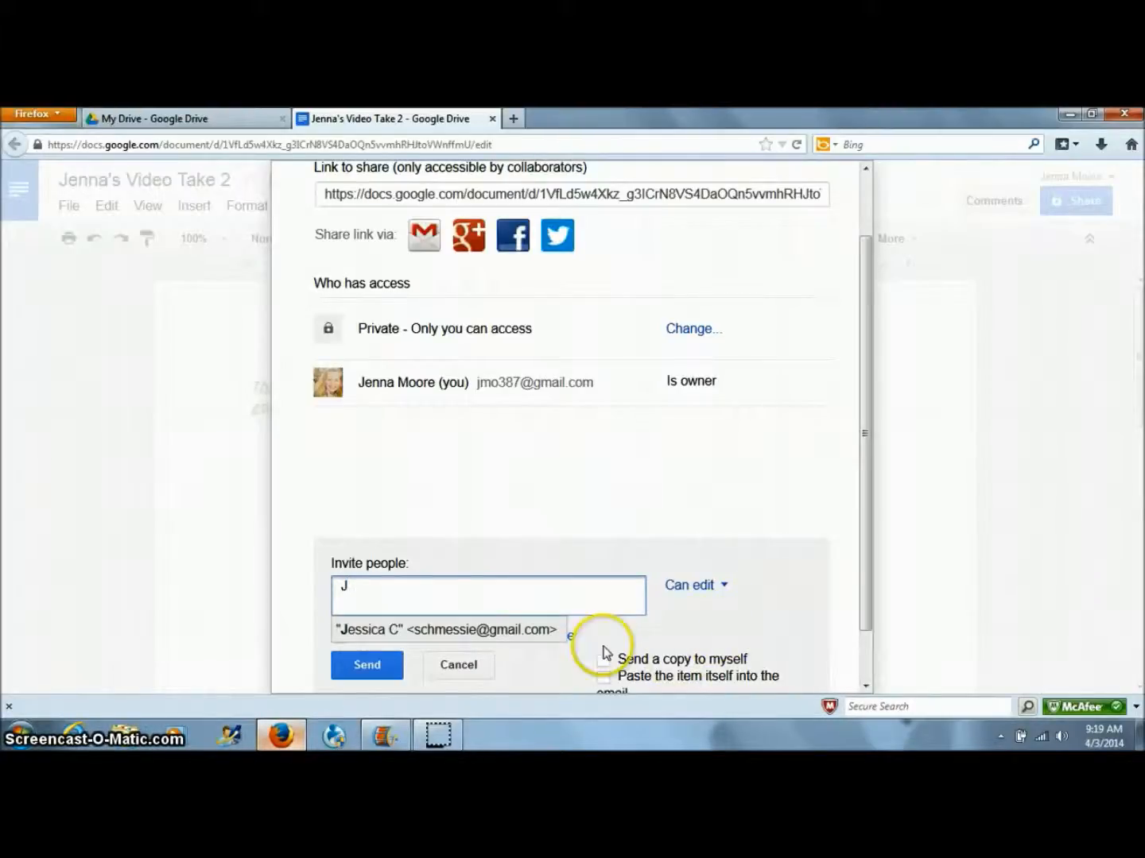
left_click(540, 632)
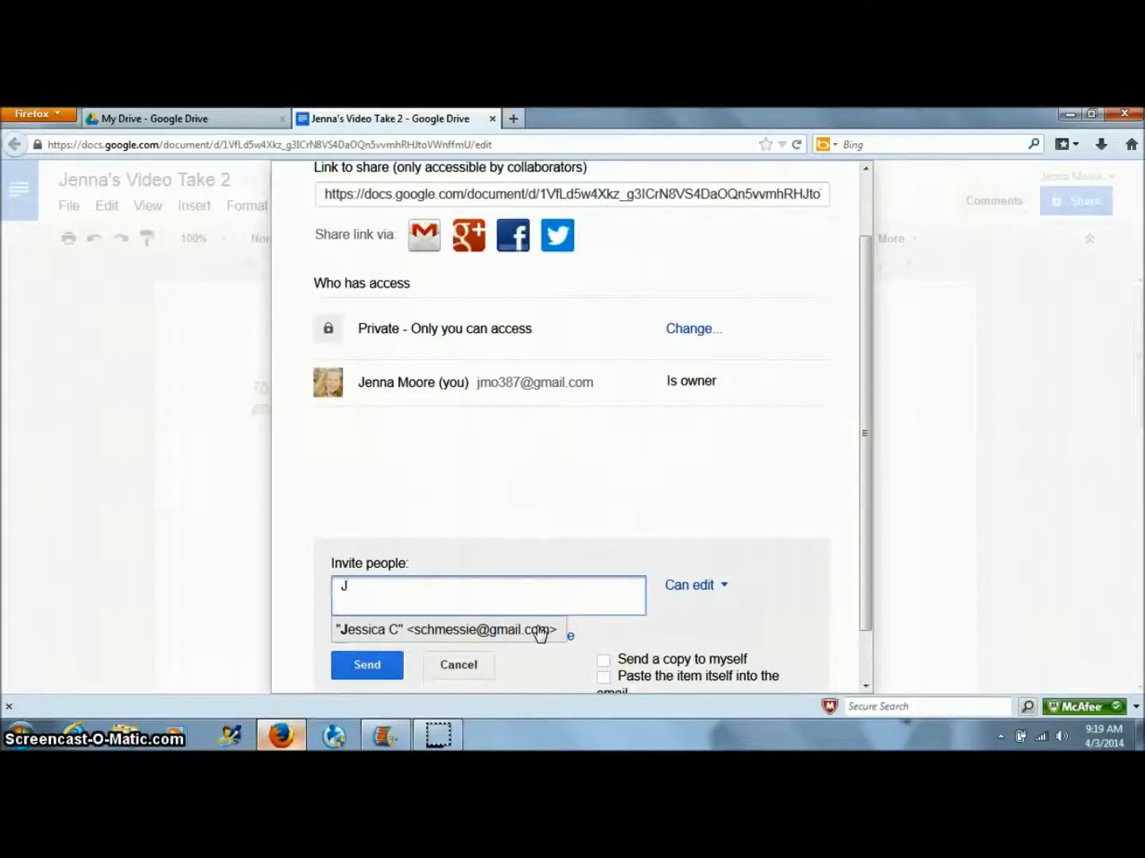
left_click(540, 632)
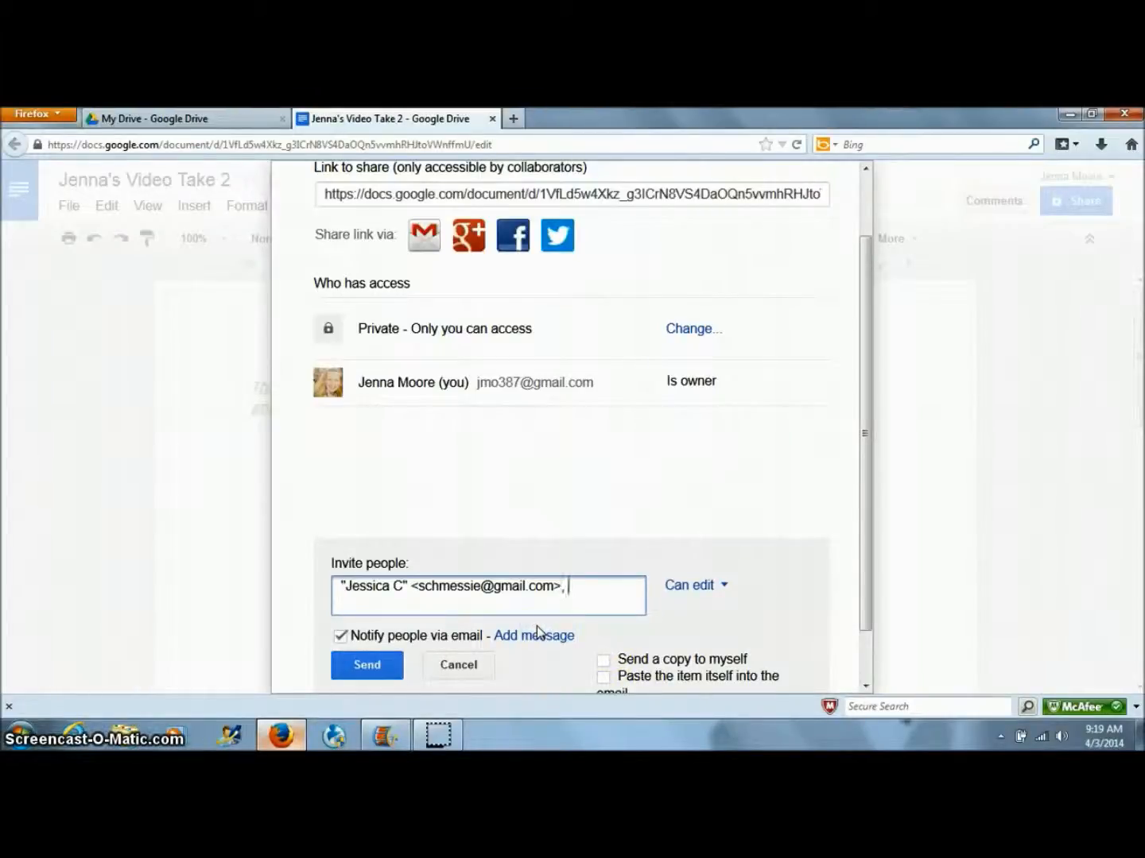
left_click_drag(866, 486, 866, 585)
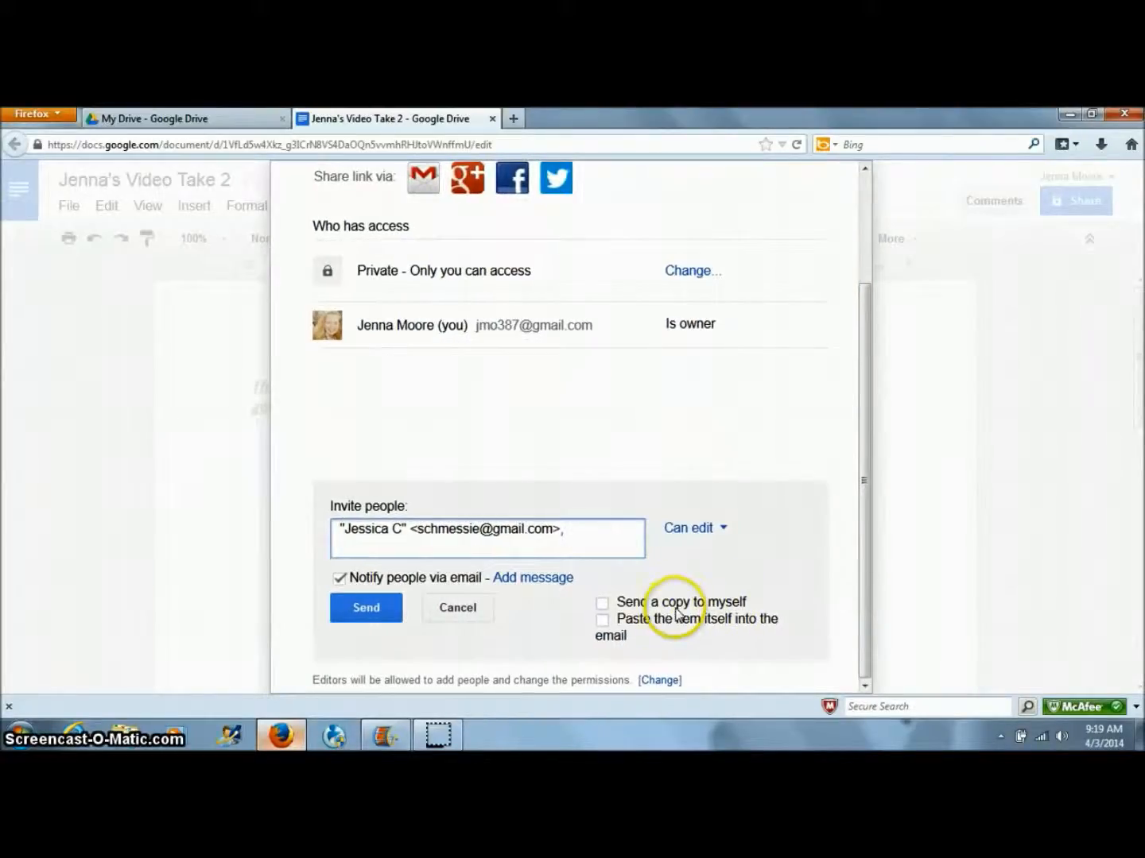
left_click(601, 603)
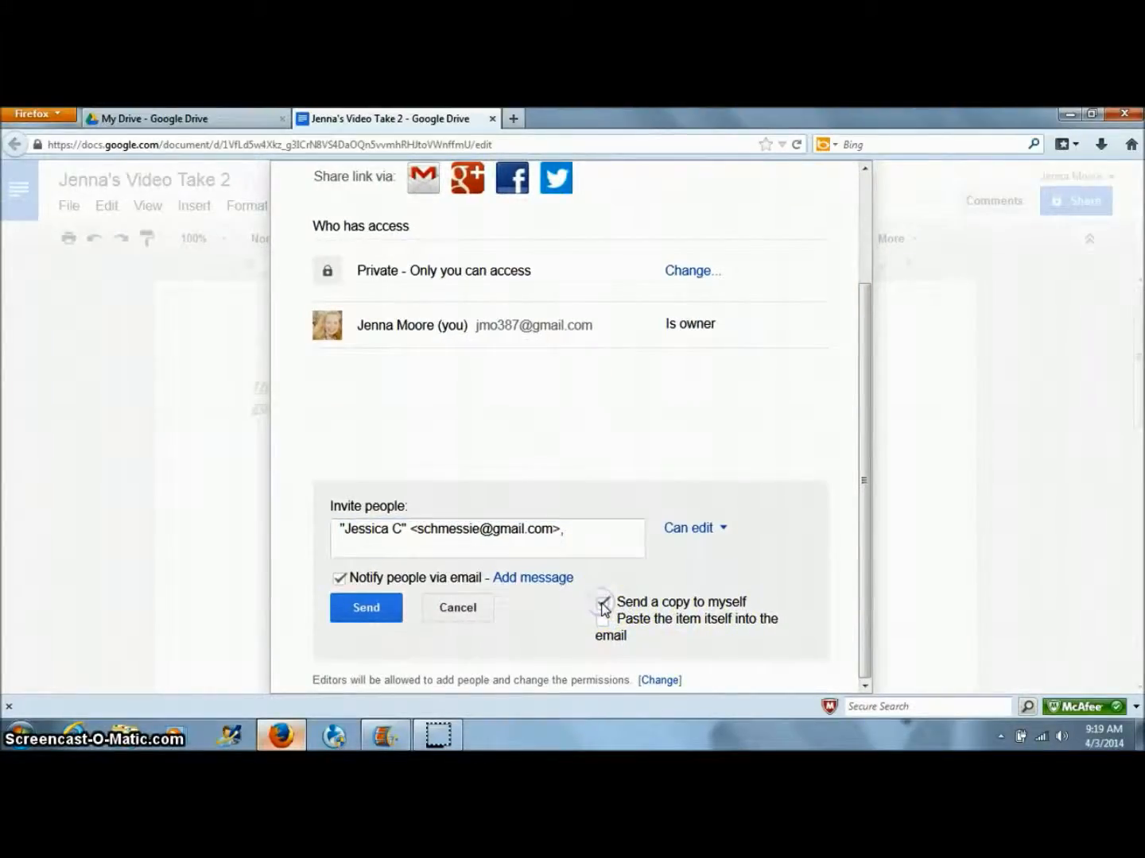
Add the invitation message "This a test document for one of my classes, it is not anything you need to worry about. Thank you!"
left_click(511, 583)
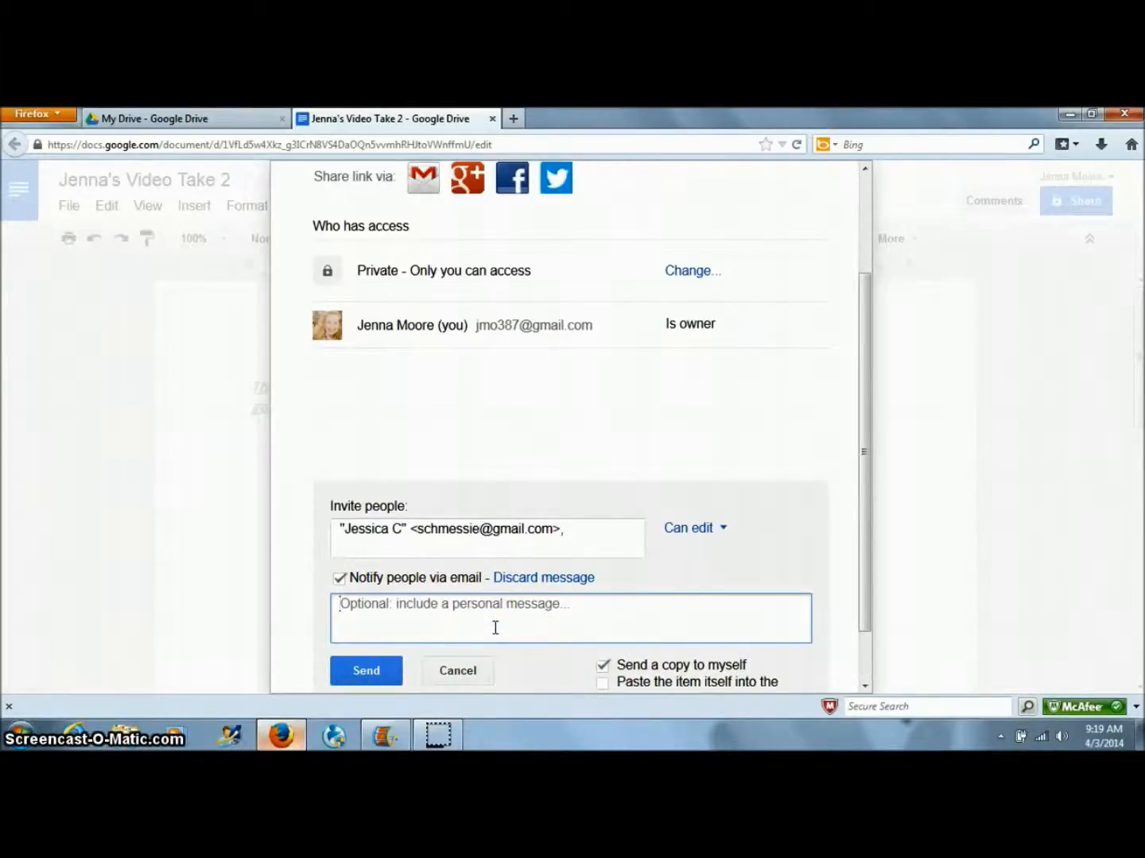
type("THis is")
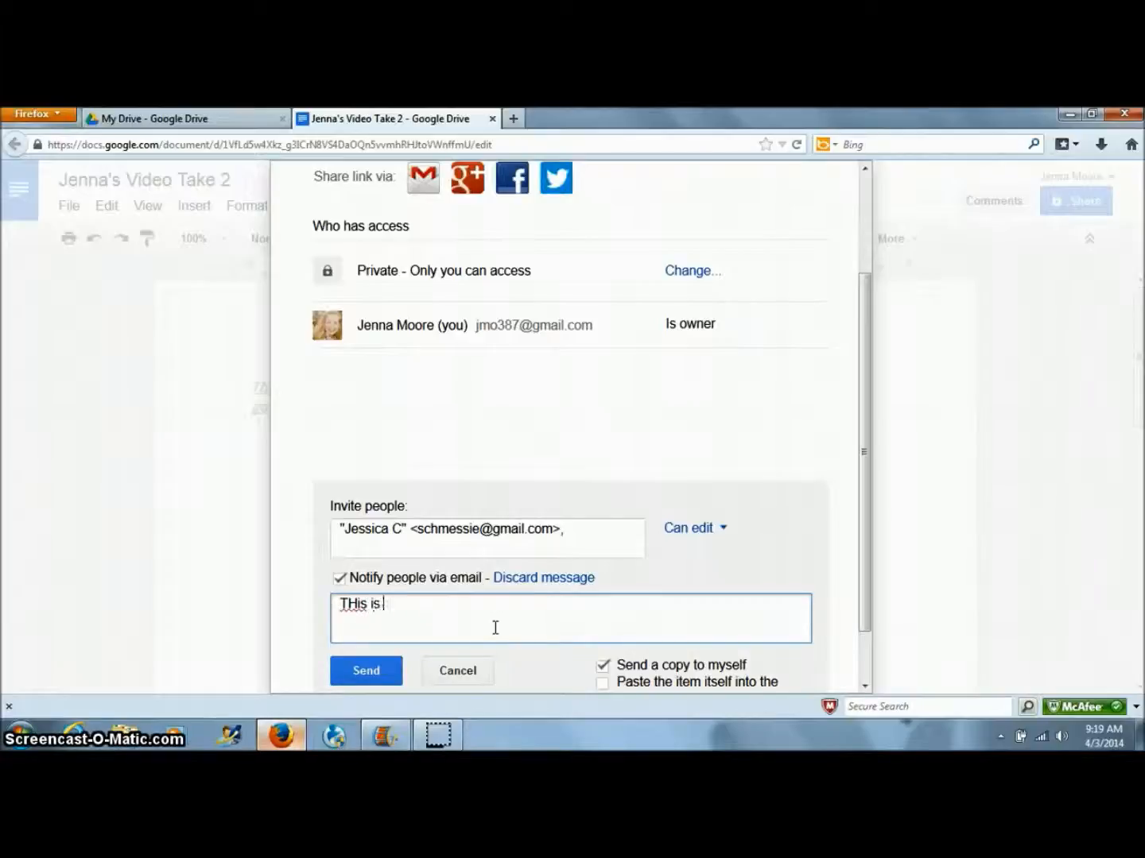
key("BackSpace")
key("BackSpace")
key("BackSpace")
key("BackSpace")
type("his a test document for one of my classes")
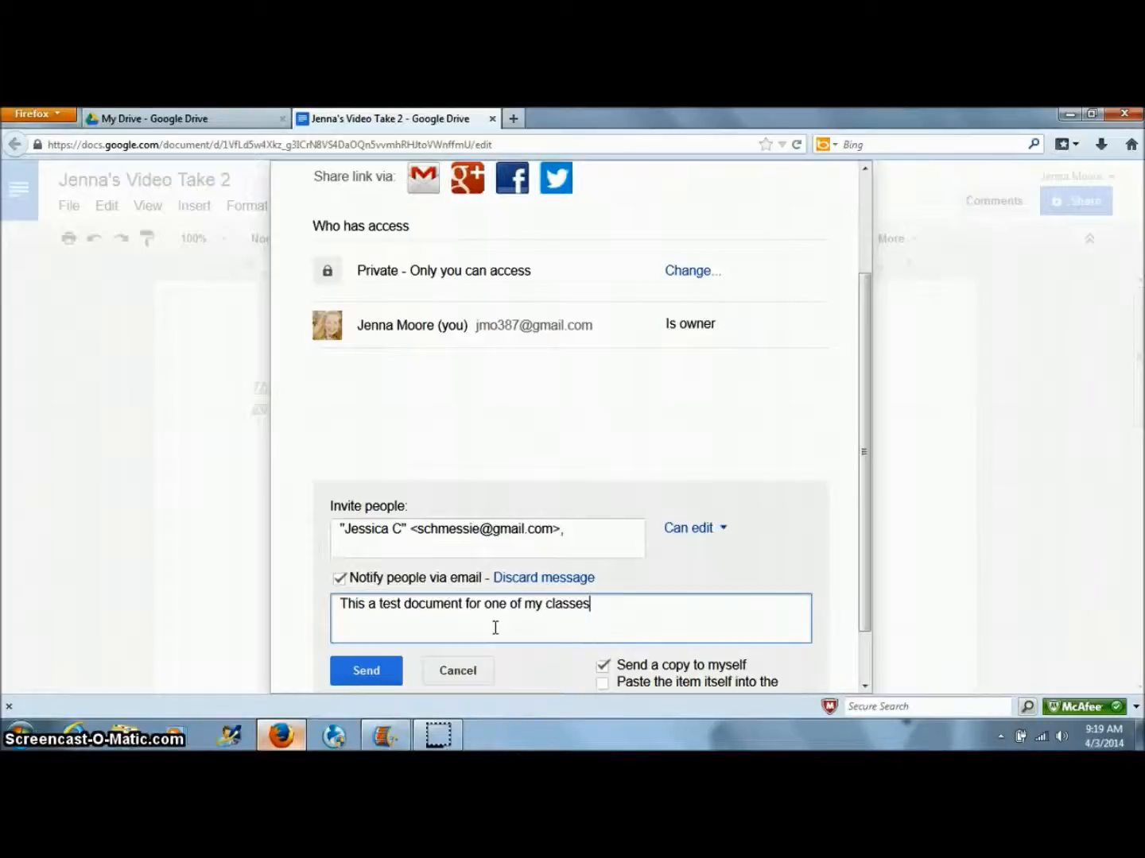
type(", ")
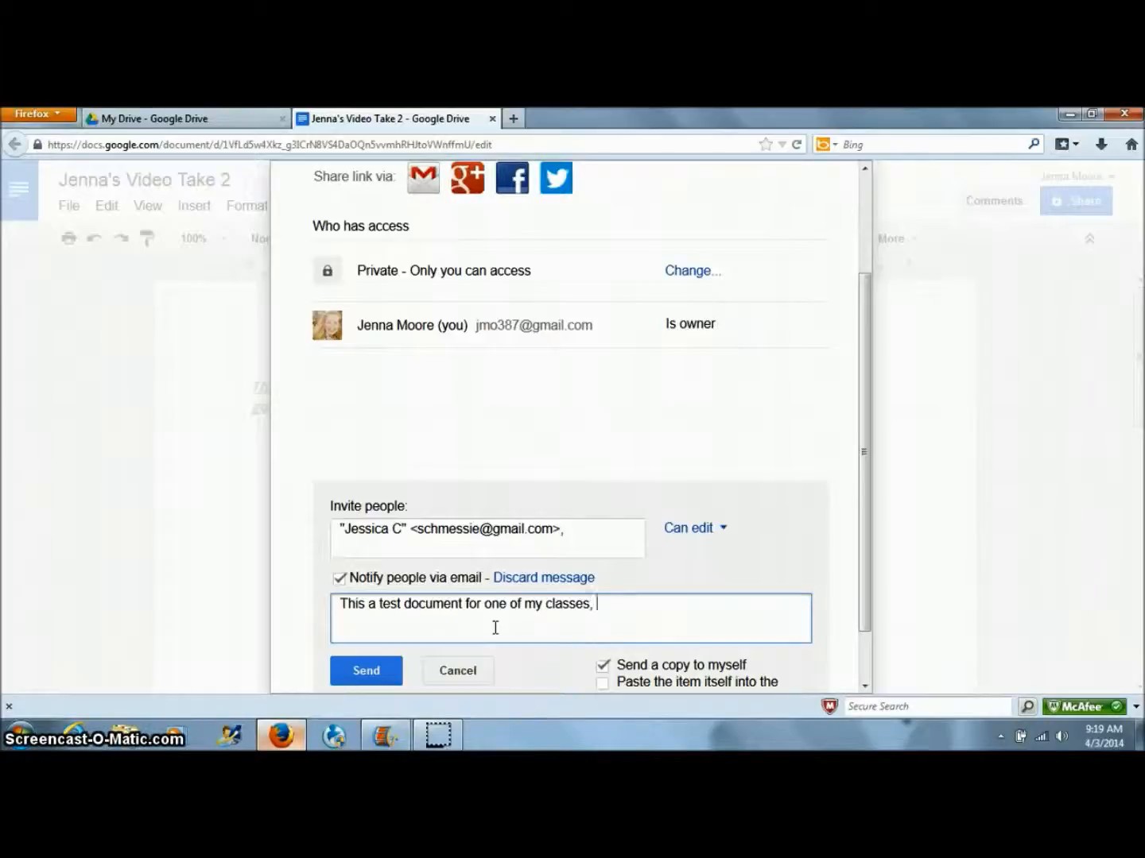
type("it is not anythi")
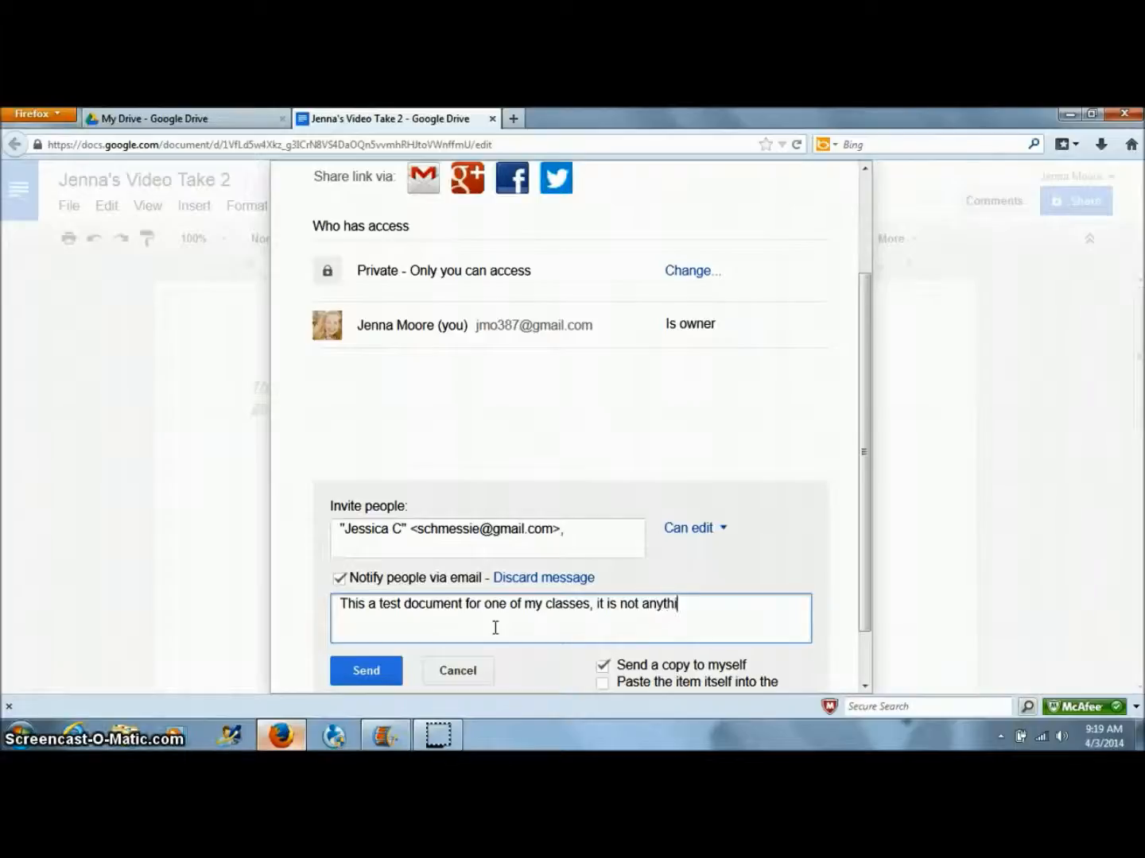
type("ng you need to ")
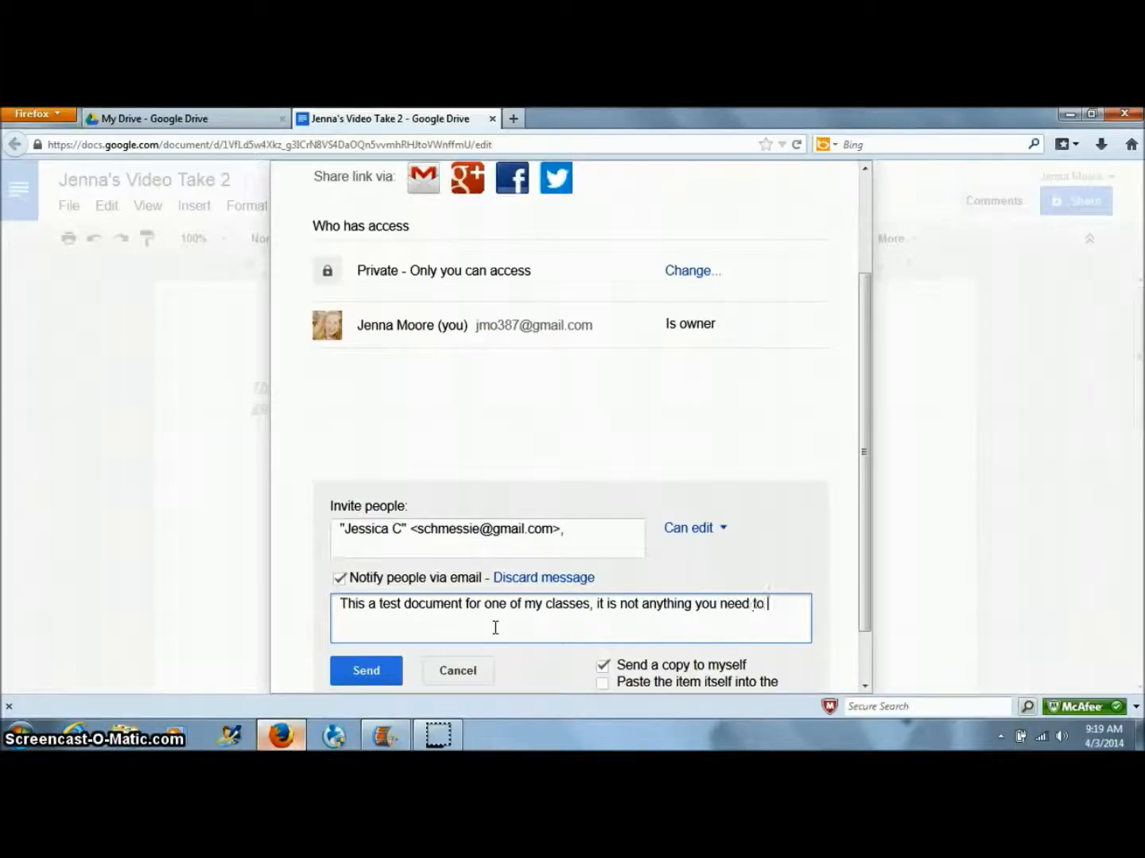
type("worky about.  Thank you!")
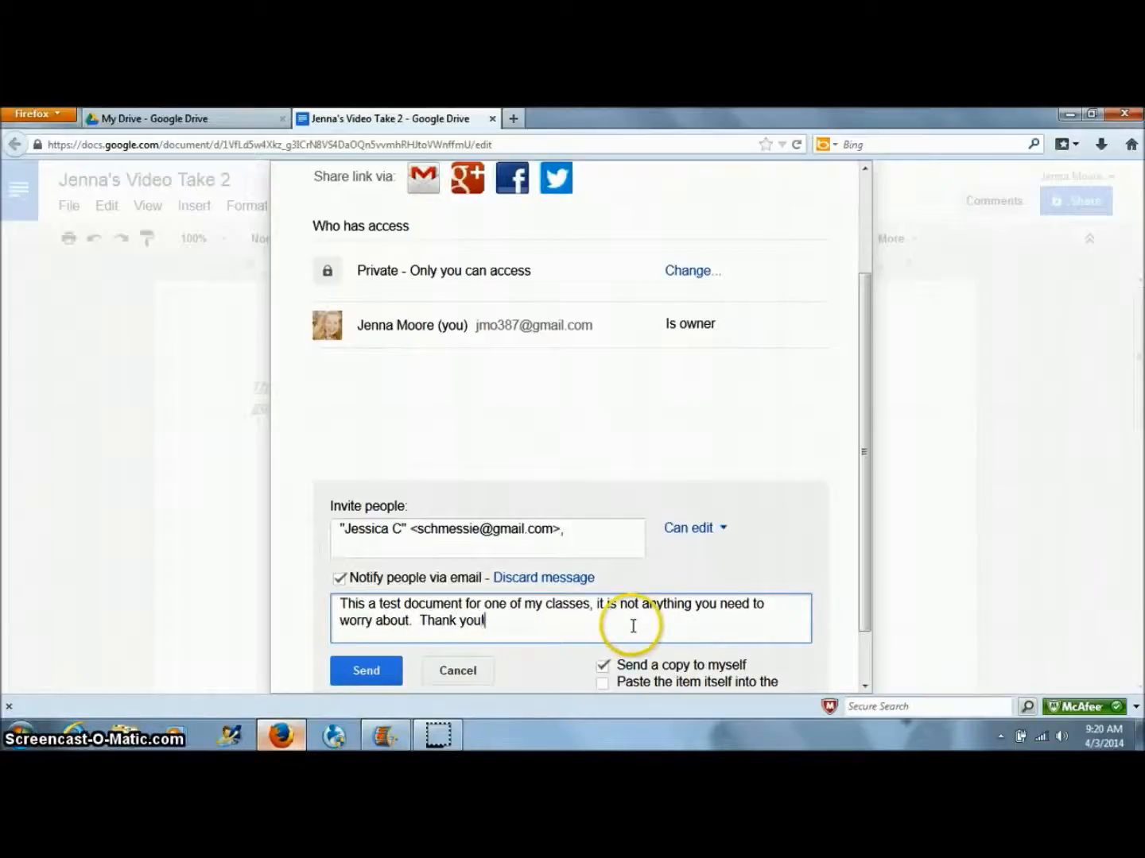
Give the invited person the Can edit permission and send the invitation
left_click_drag(863, 529, 875, 617)
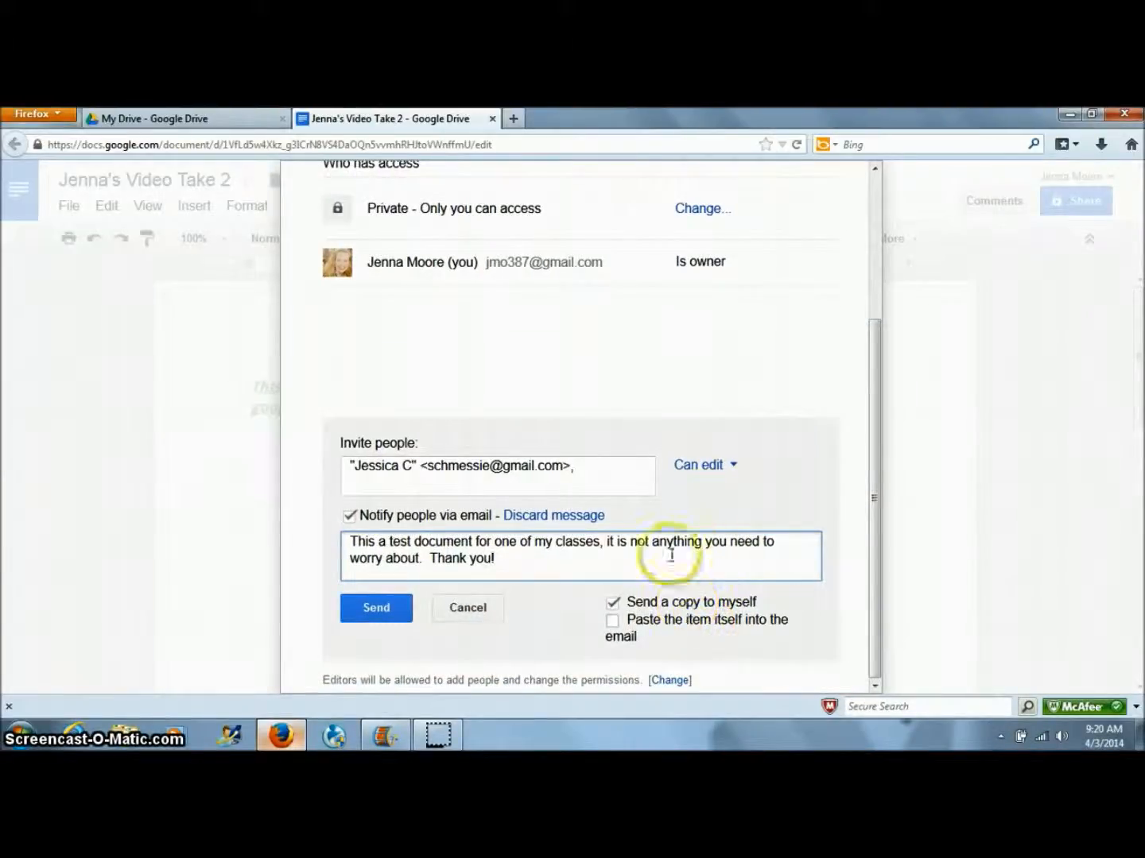
left_click(704, 465)
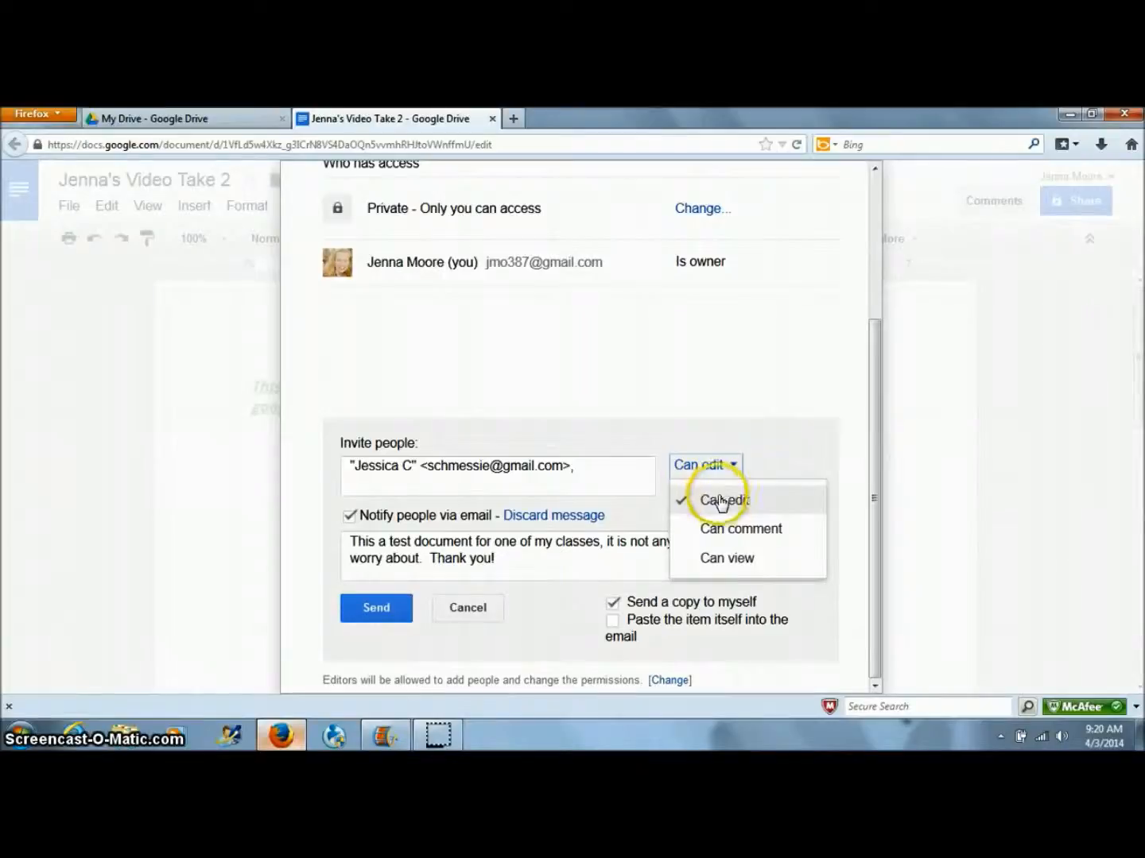
left_click(722, 501)
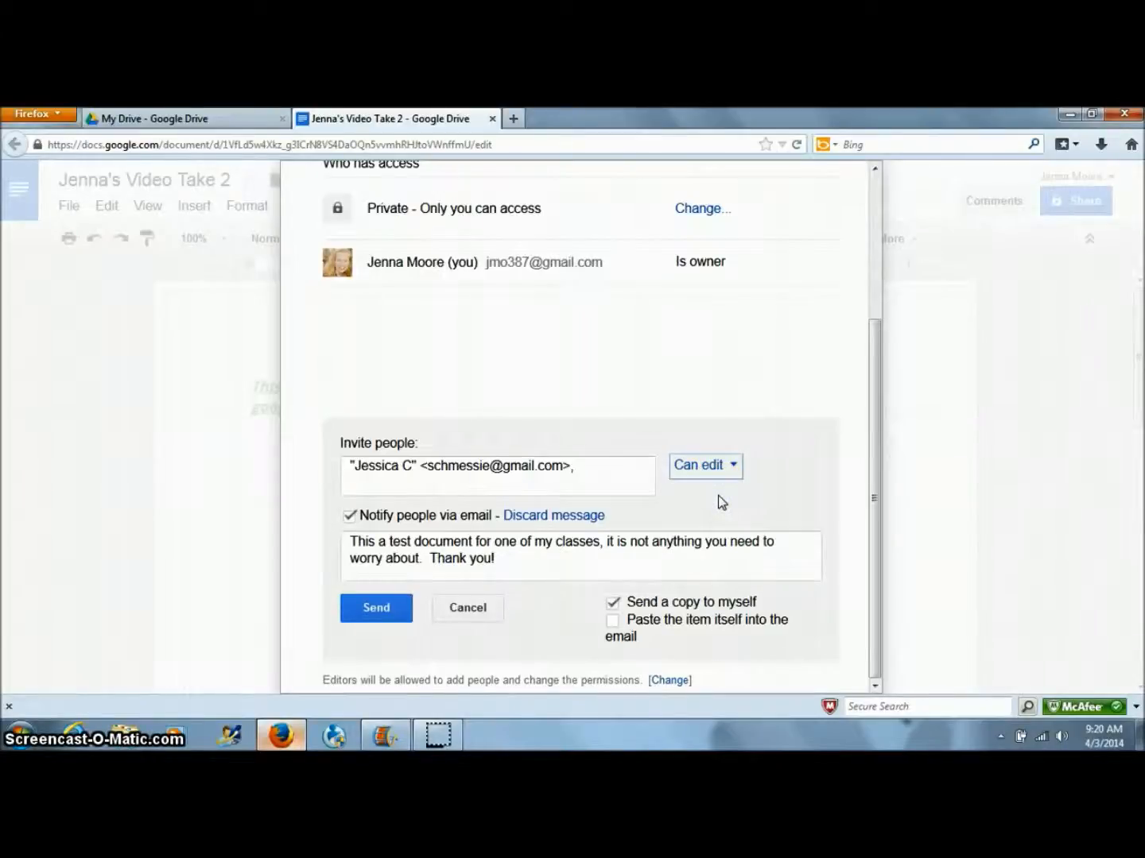
left_click(370, 608)
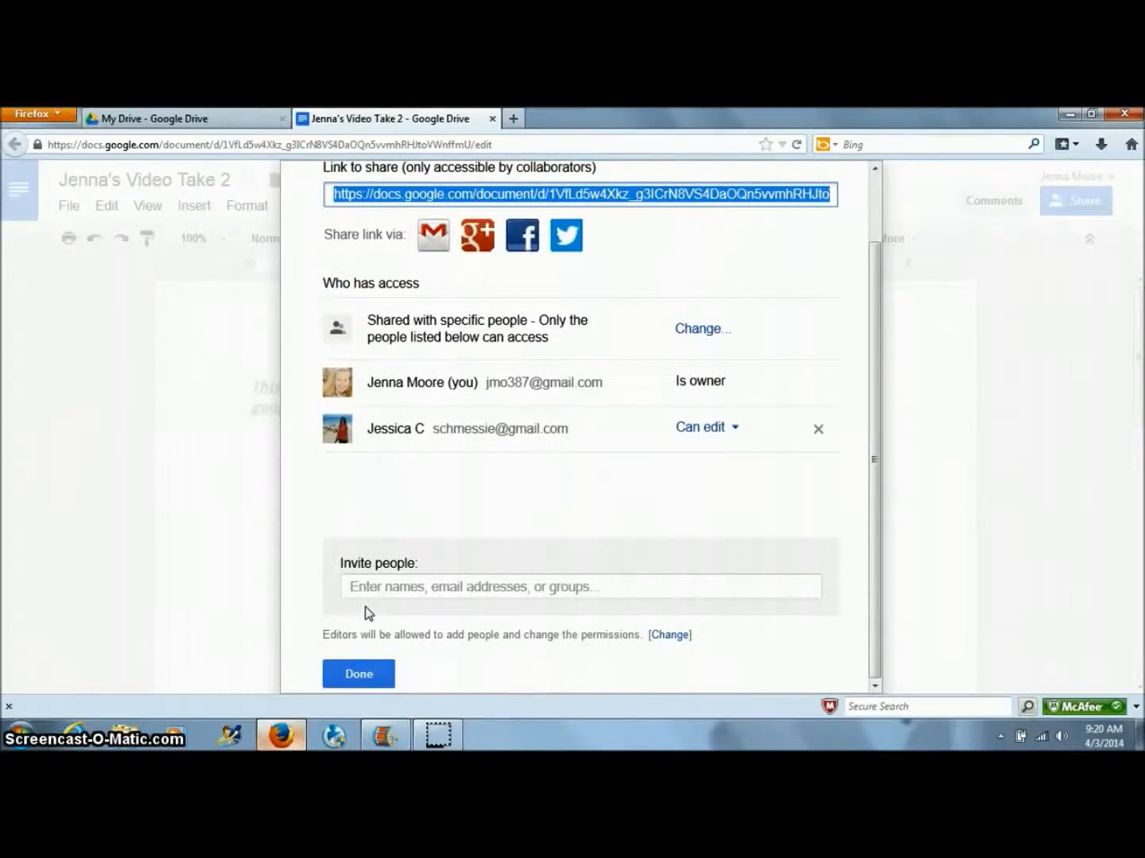
Save the document's visibility as Anyone with the link and close the sharing settings
left_click_drag(872, 461, 874, 325)
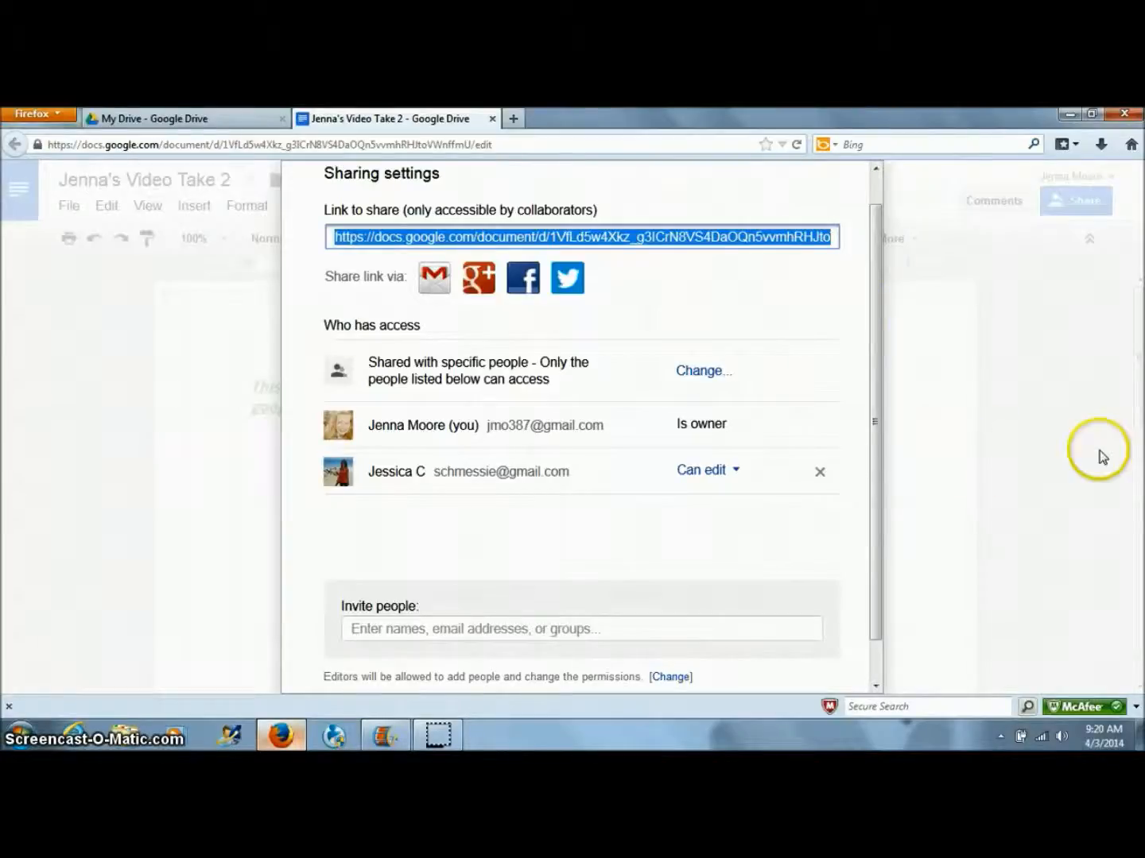
left_click_drag(873, 428, 872, 491)
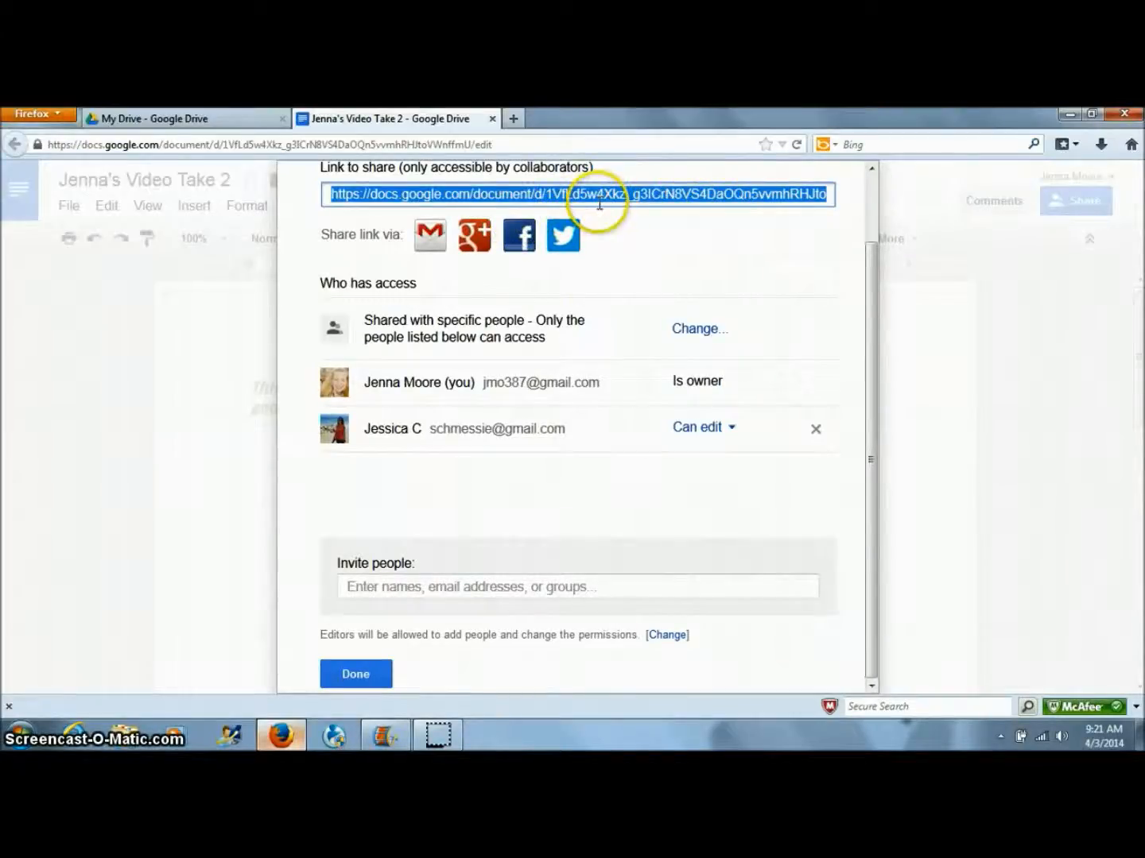
left_click(704, 338)
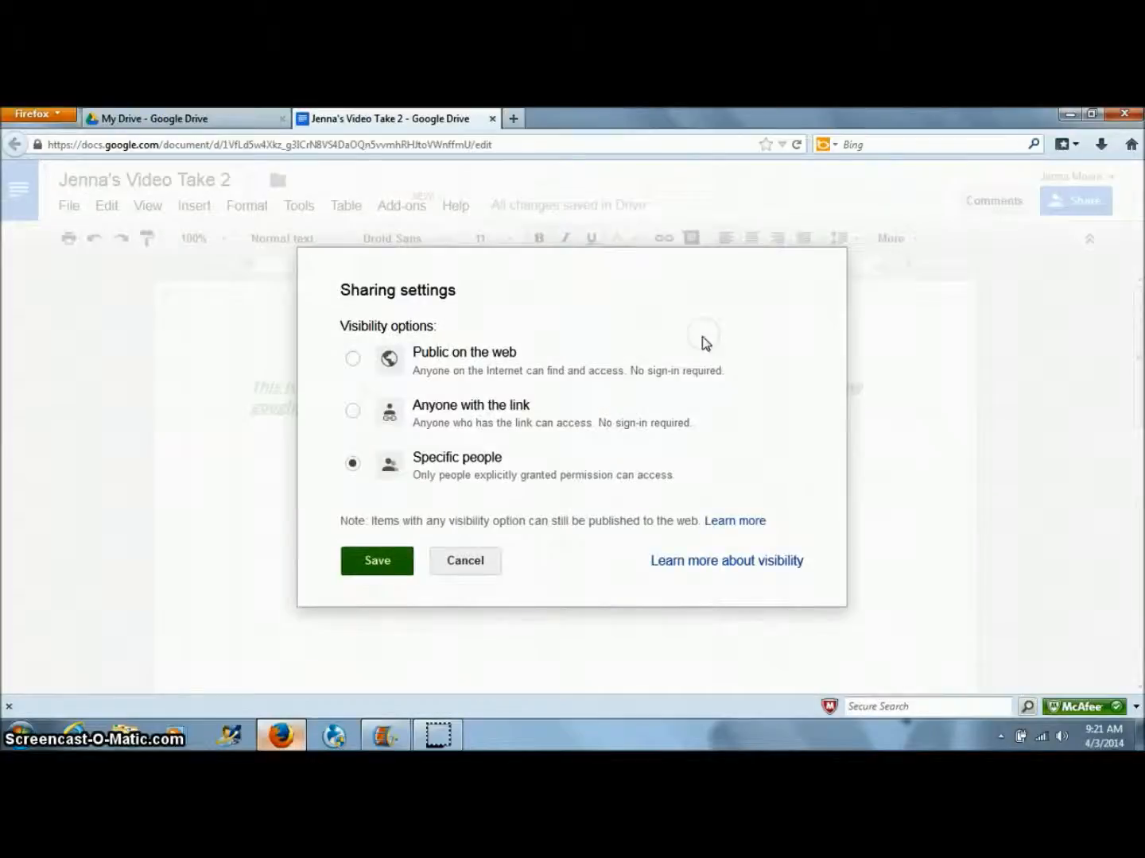
left_click(353, 411)
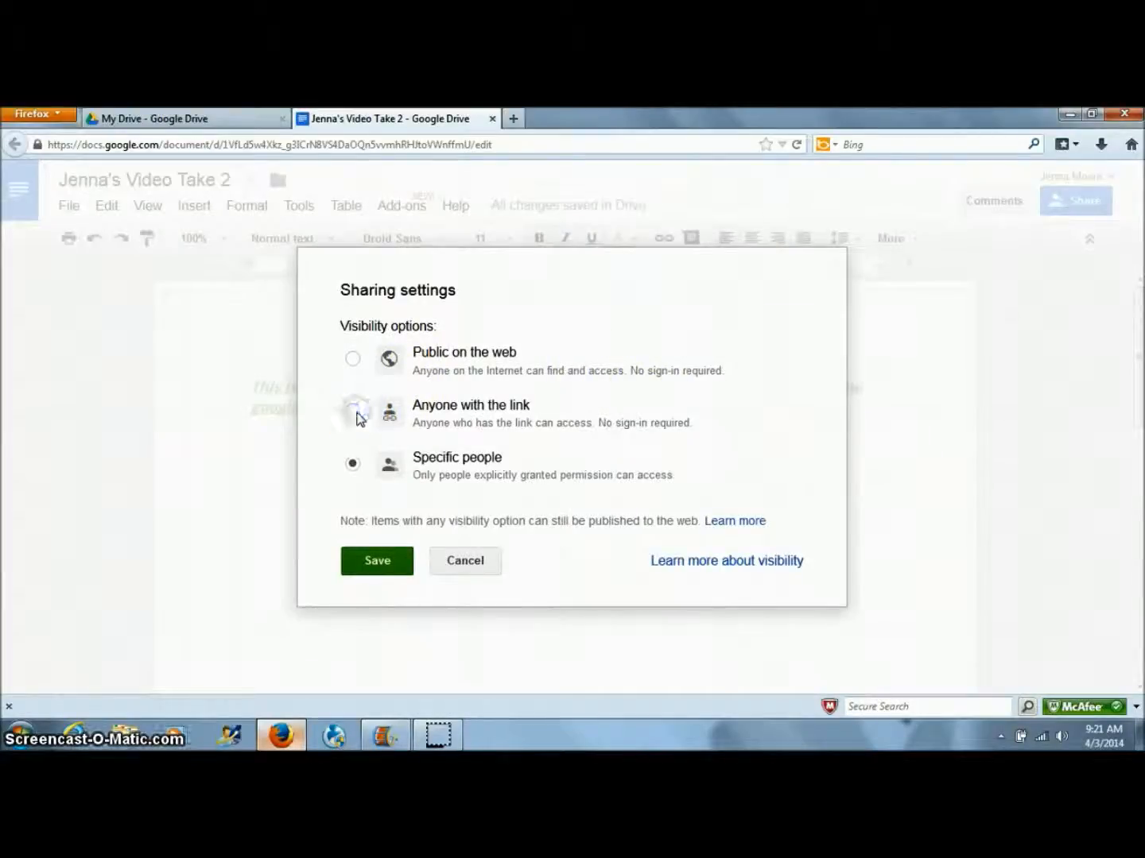
left_click(380, 599)
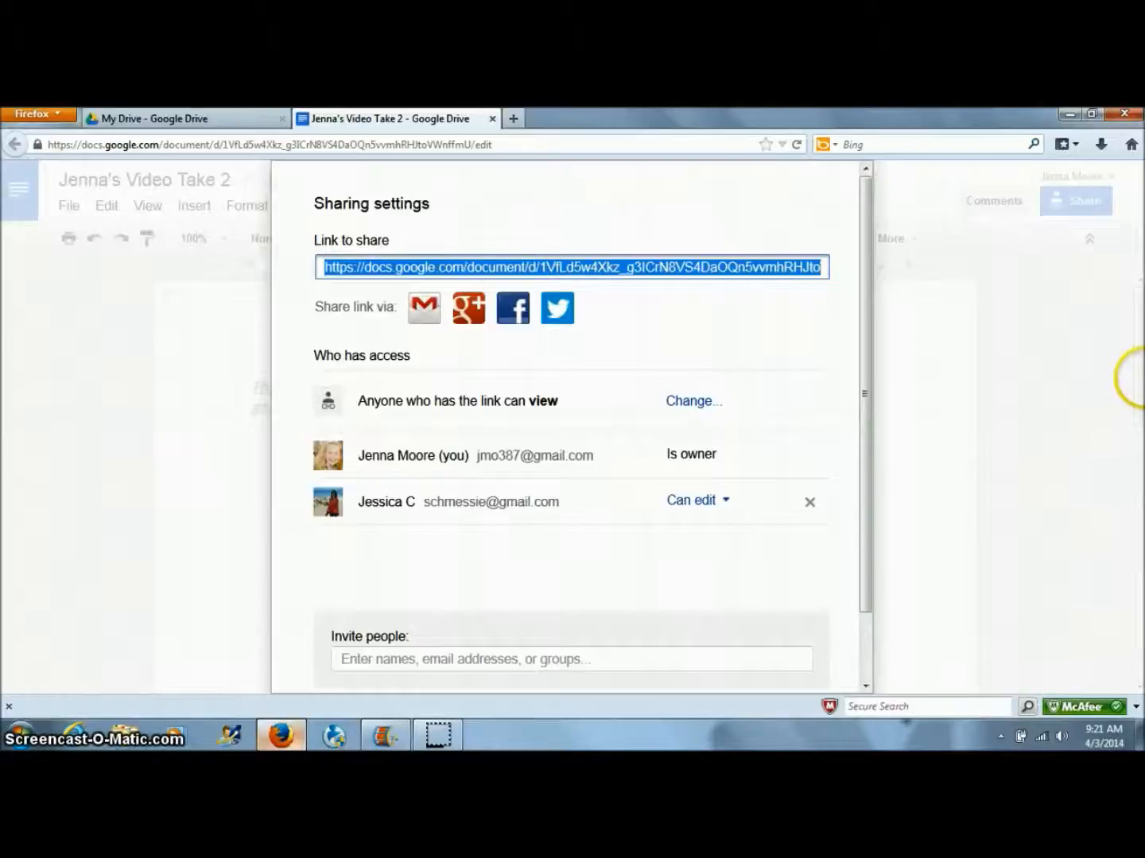
left_click_drag(867, 356, 851, 496)
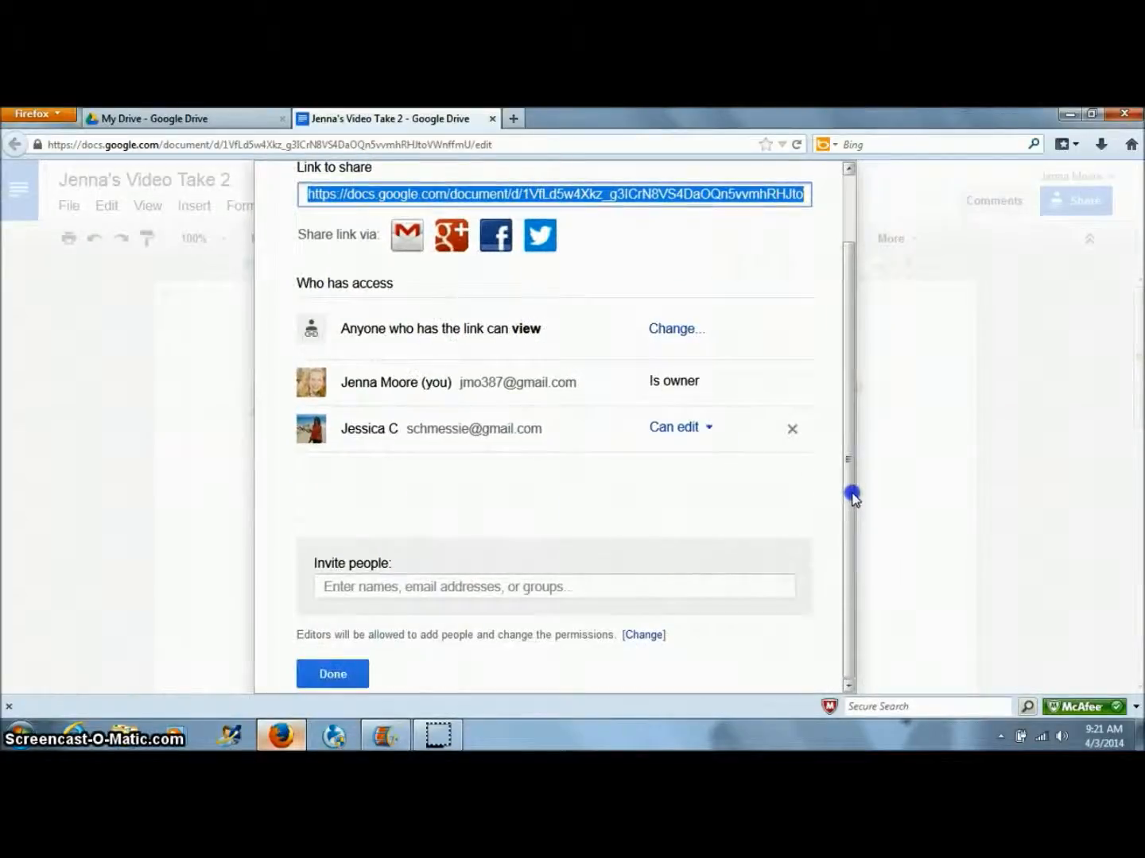
left_click(332, 671)
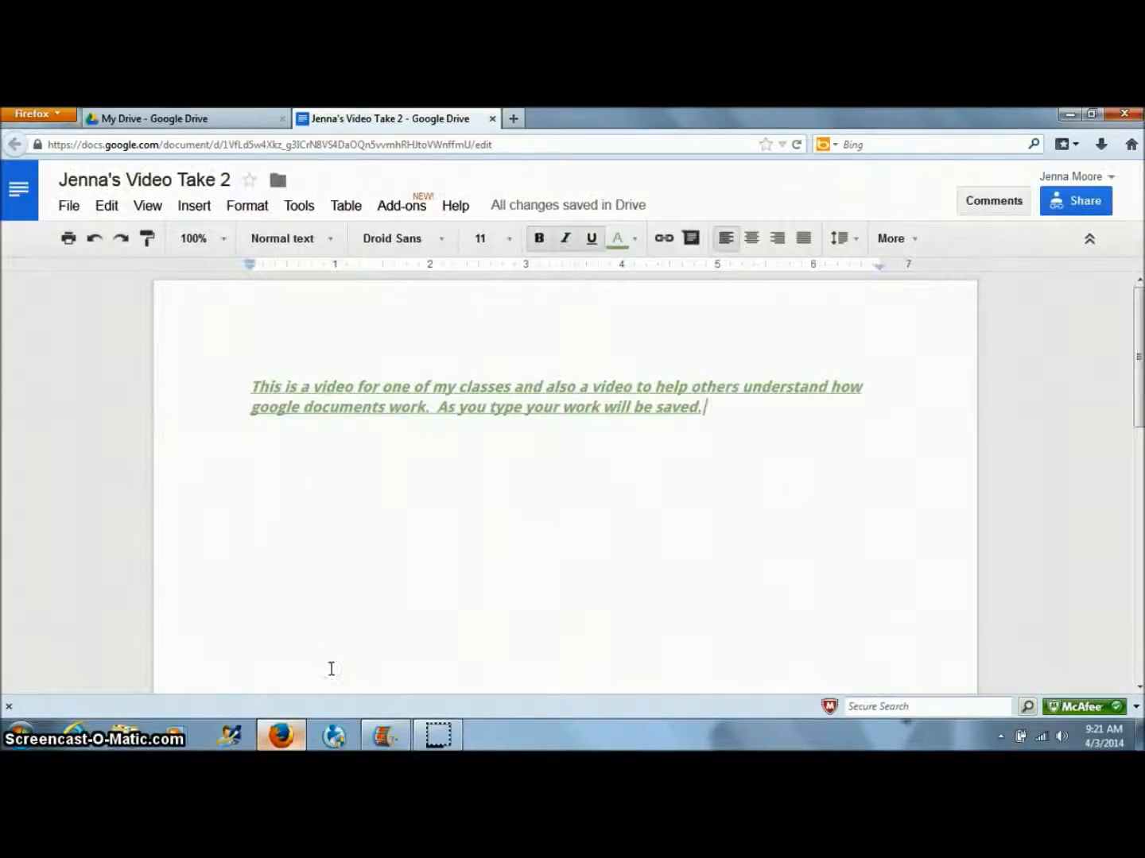